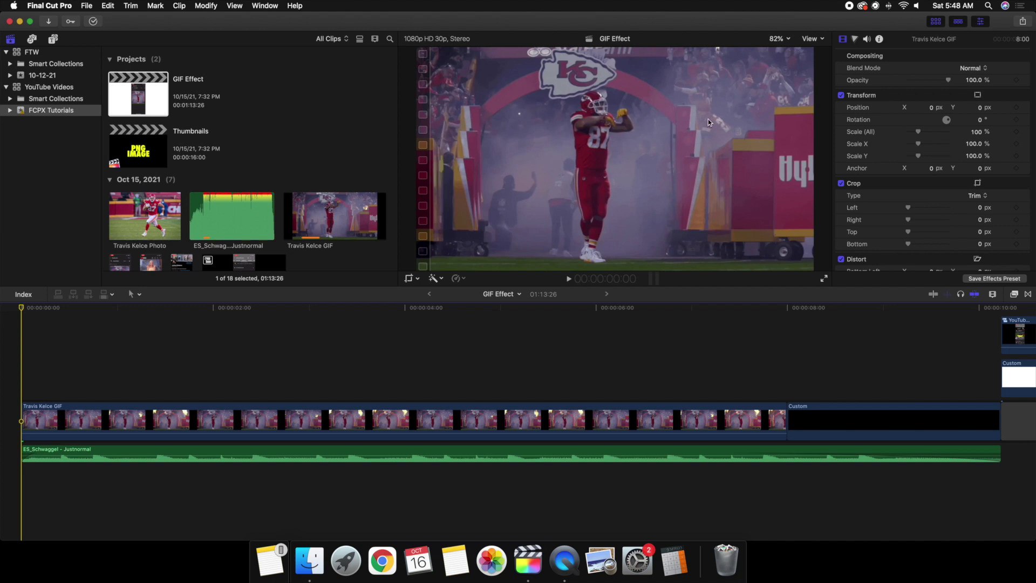
# Check the Share export destinations and dismiss them without exporting anything.
pyautogui.click(1023, 23)
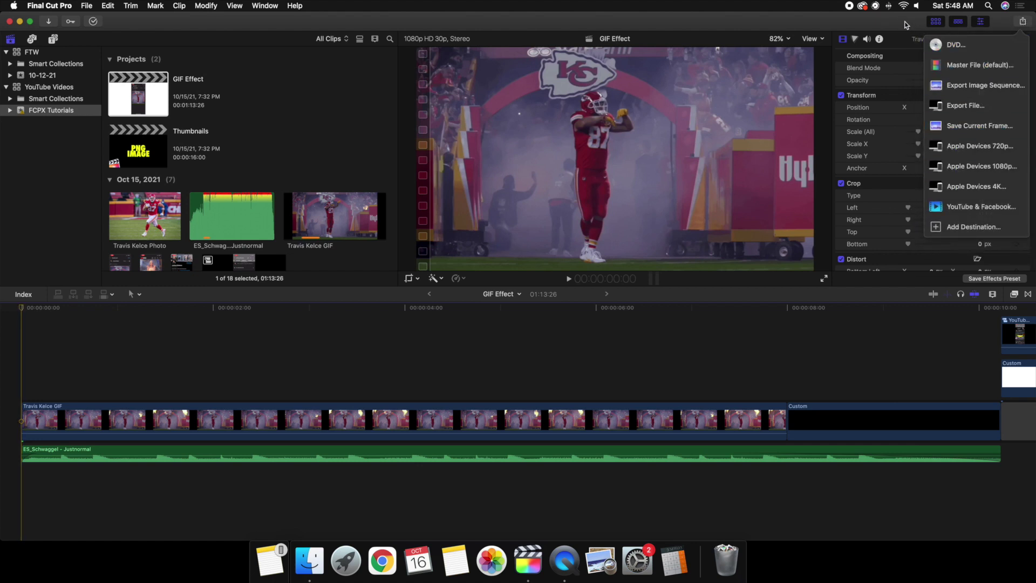
pyautogui.click(907, 25)
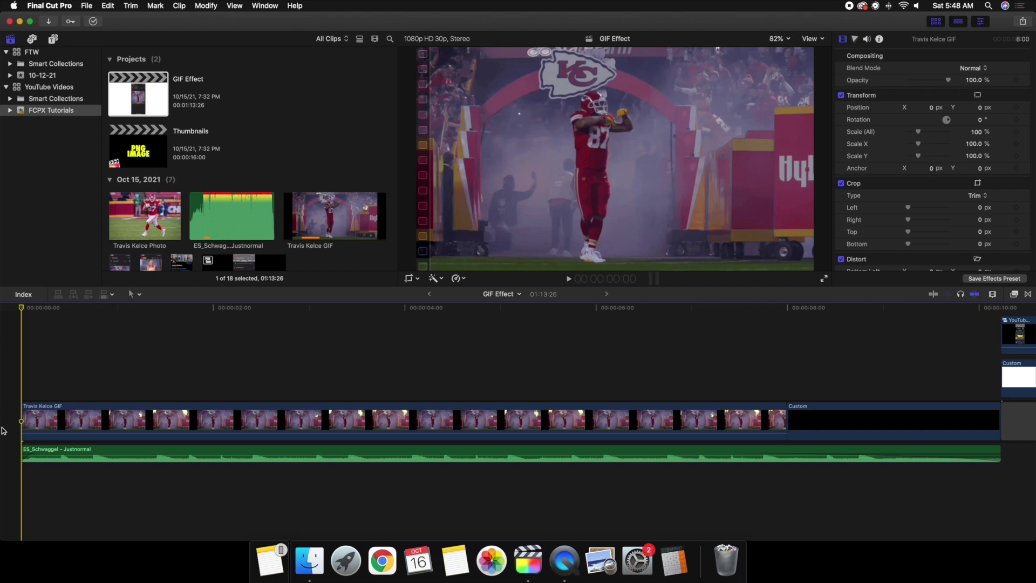
# Create a project named 'GIF Example' in Square format: 1080x1080, 30p, Rec. 709.
pyautogui.press('super+n')
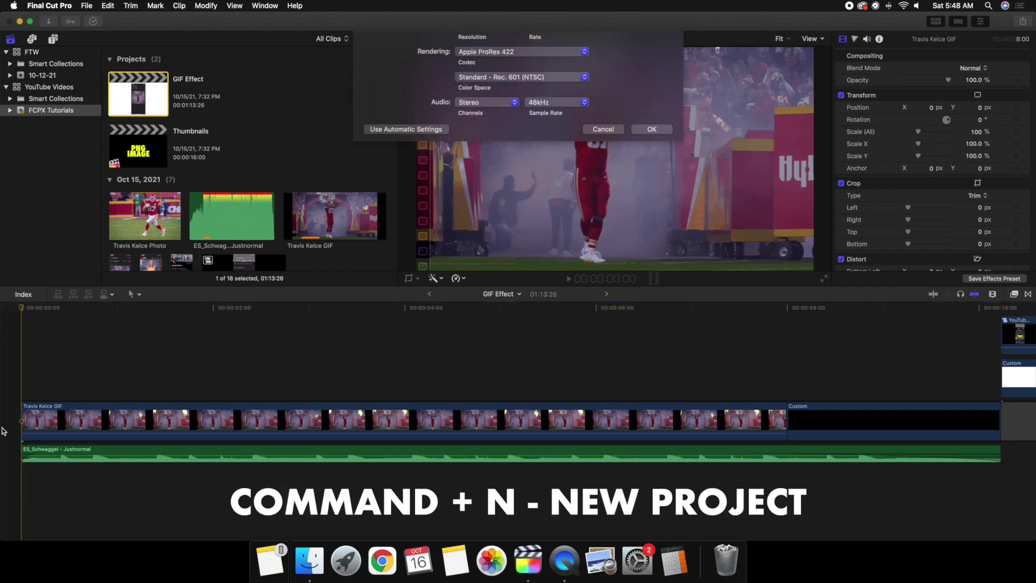
pyautogui.write('GI')
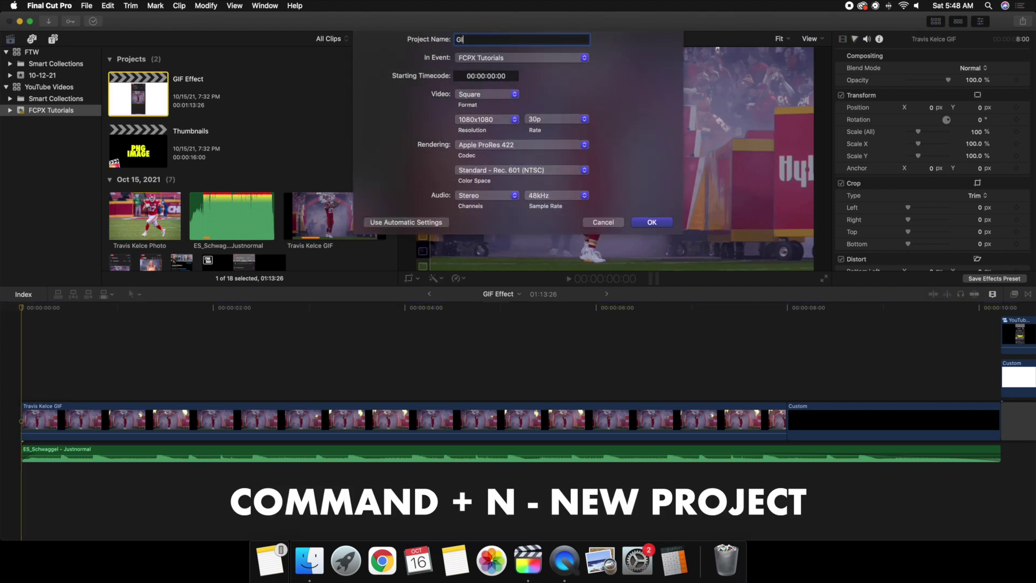
pyautogui.write('F Example')
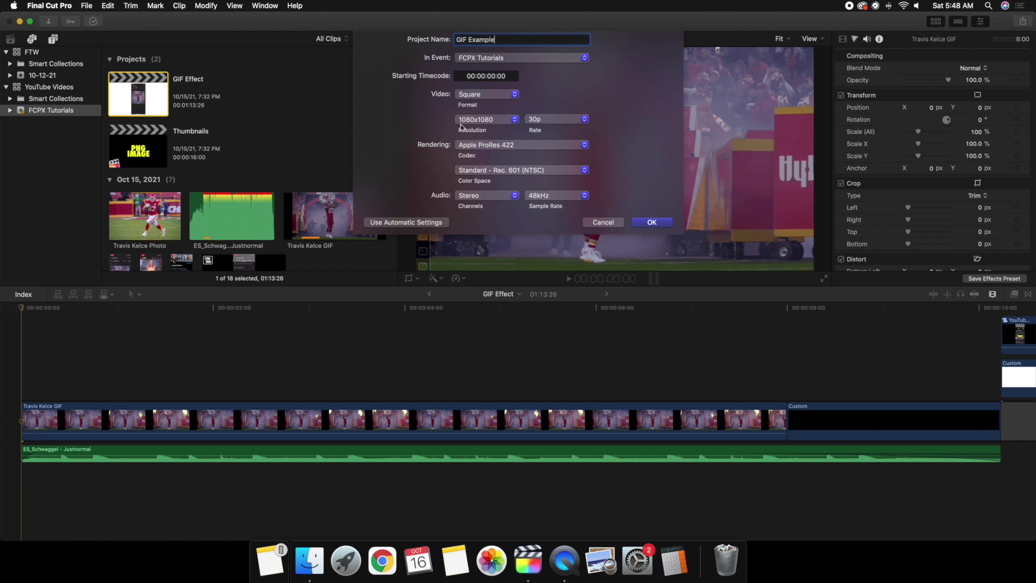
pyautogui.click(465, 96)
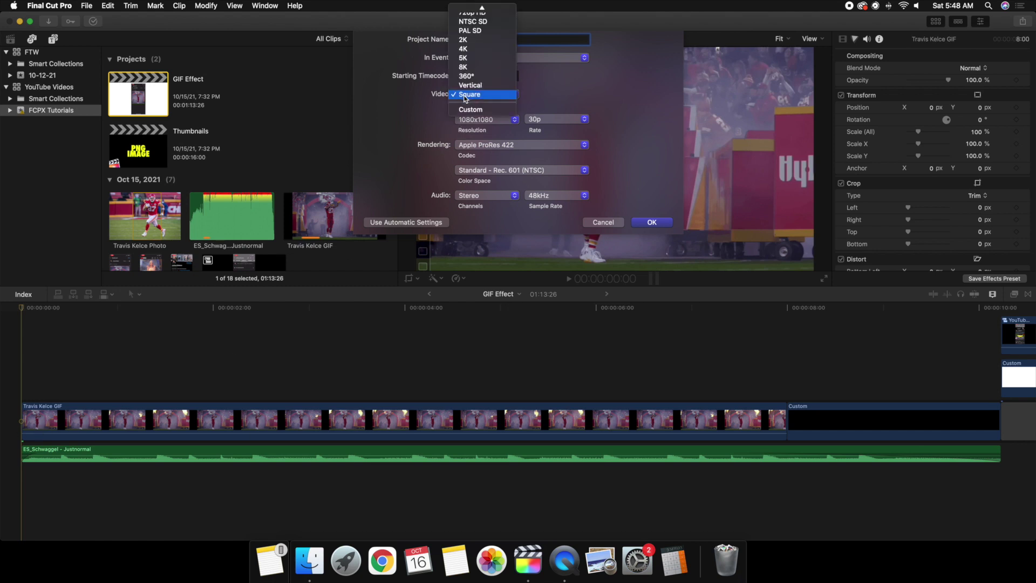
pyautogui.scroll(3, 466, 102)
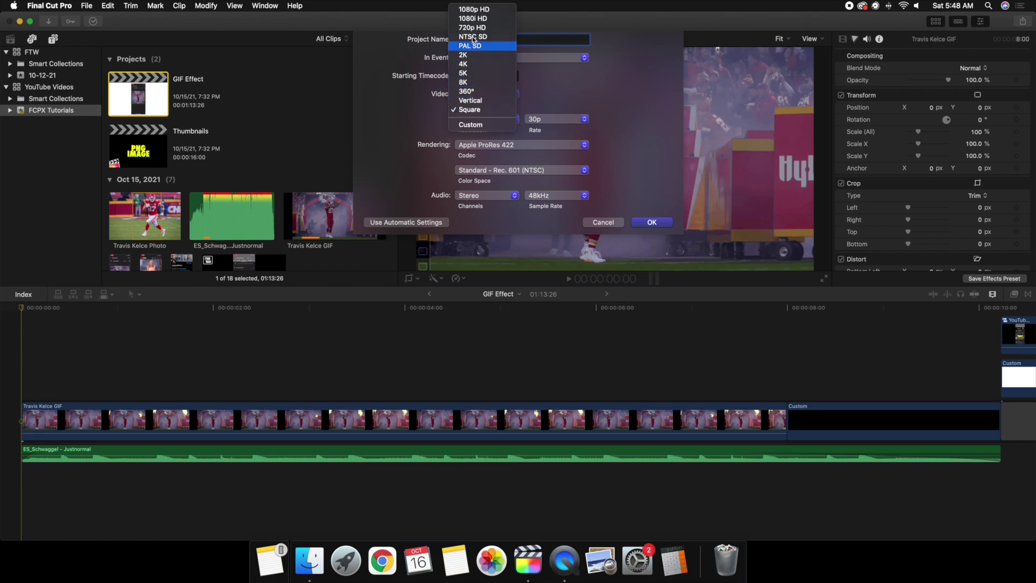
pyautogui.click(469, 110)
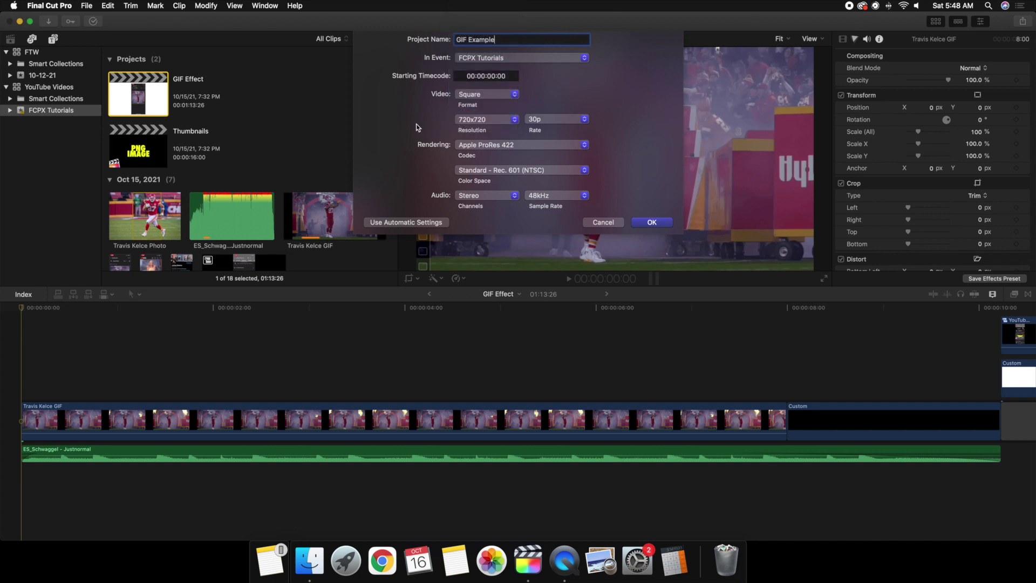
pyautogui.click(539, 119)
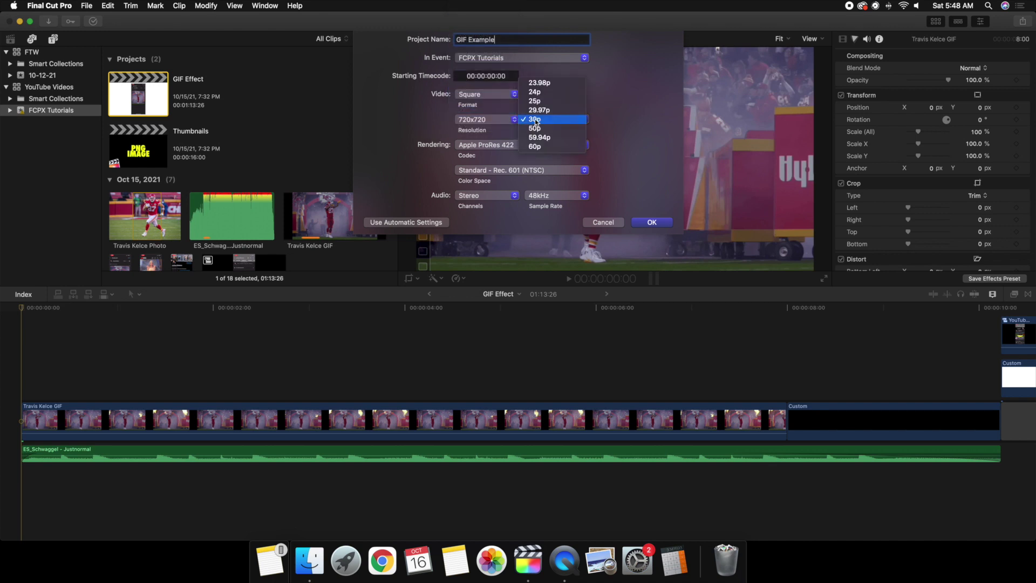
pyautogui.click(536, 119)
pyautogui.click(502, 119)
pyautogui.click(498, 131)
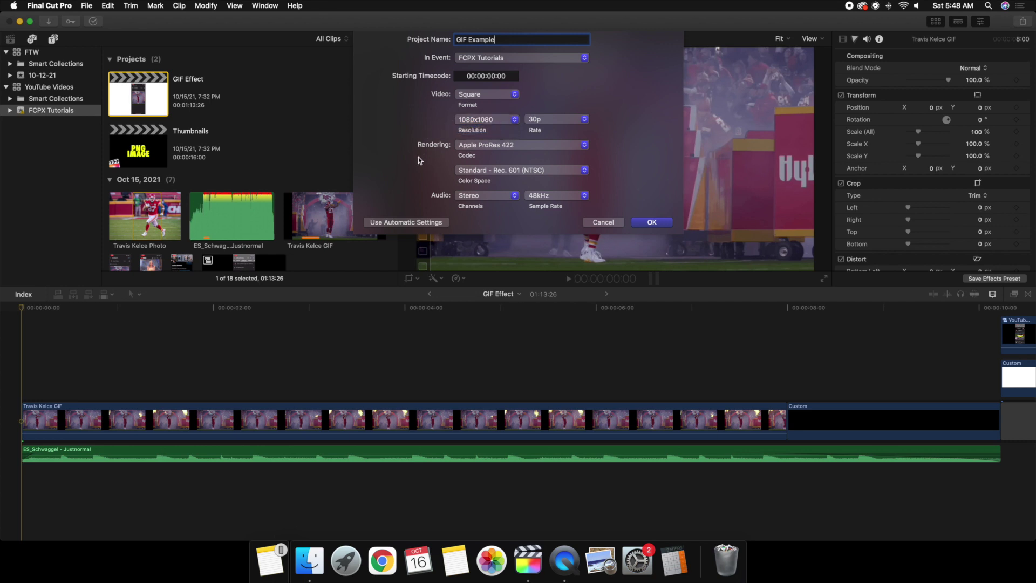
pyautogui.click(485, 171)
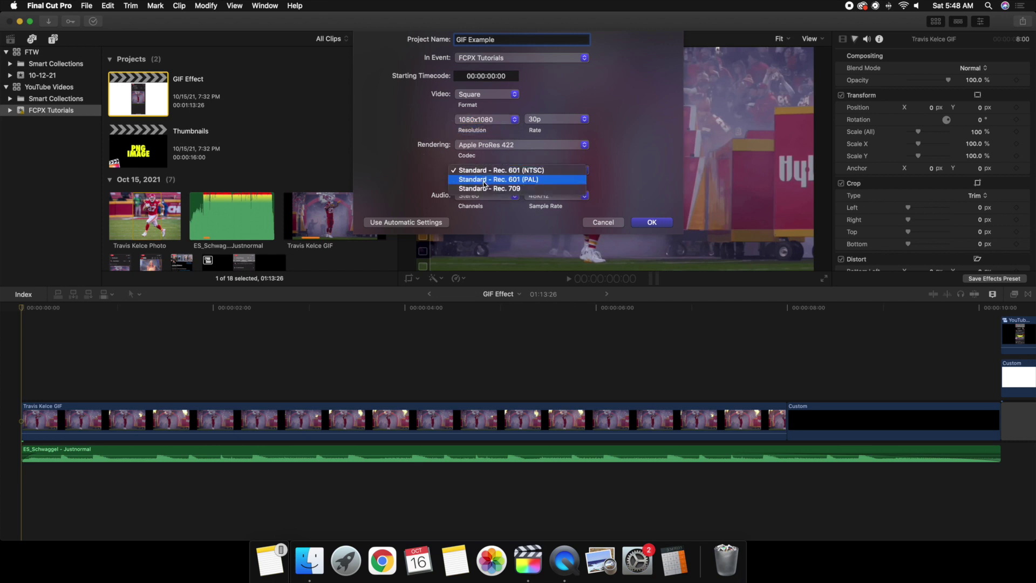
pyautogui.click(485, 189)
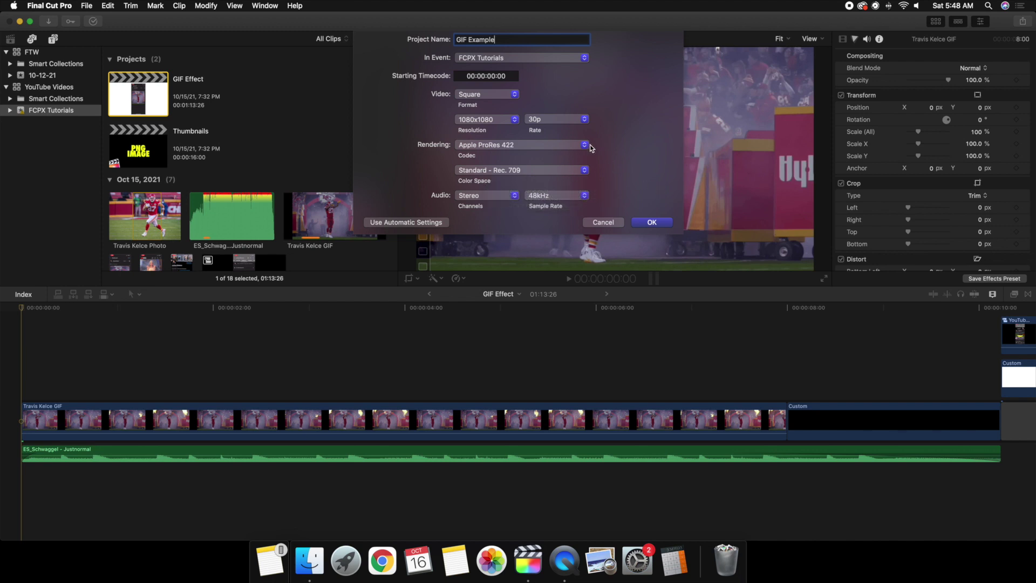
pyautogui.click(652, 222)
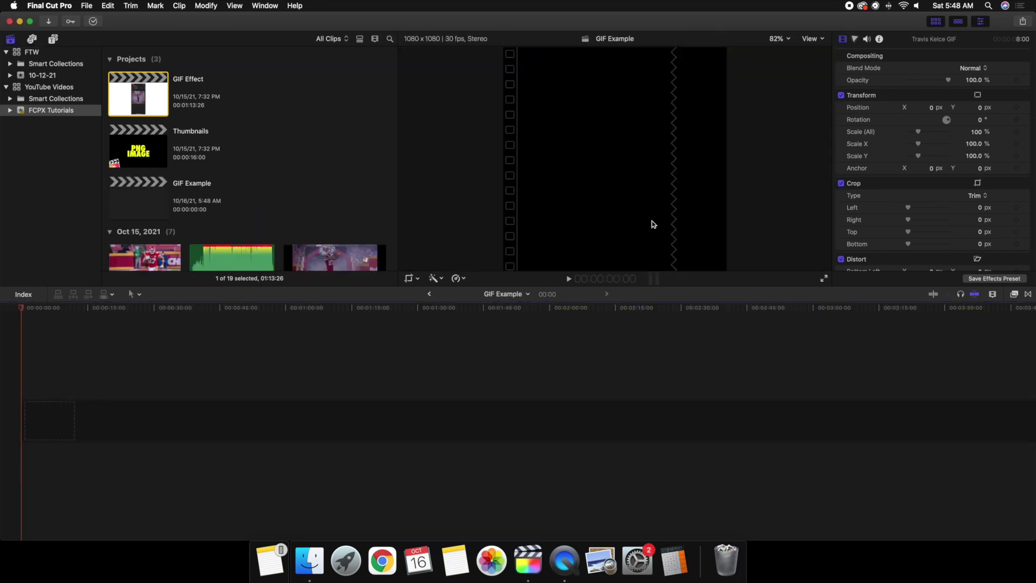
# Append the Travis Kelce clip to the GIF Example timeline.
pyautogui.click(148, 192)
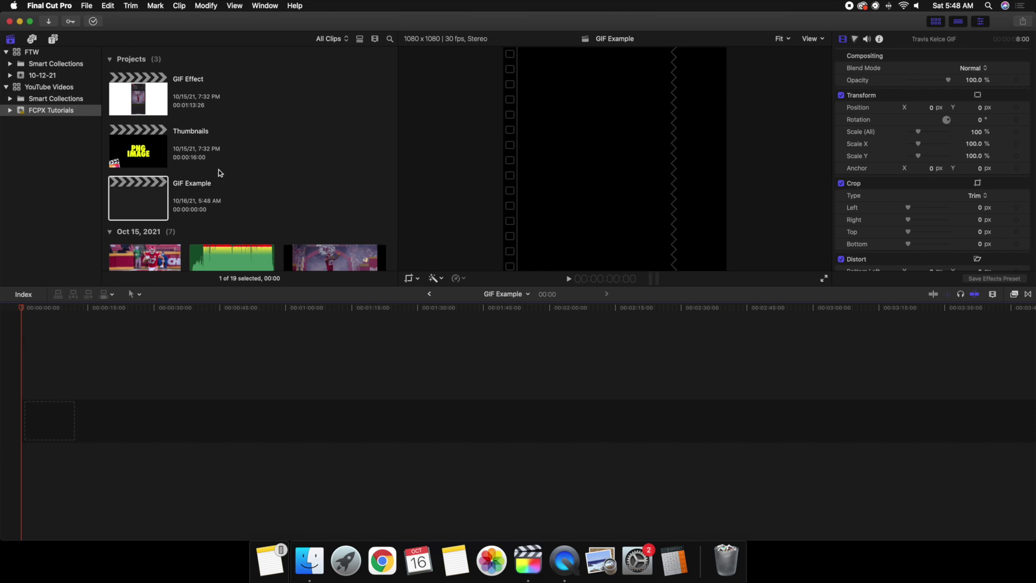
pyautogui.scroll(-8, 218, 172)
pyautogui.click(169, 187)
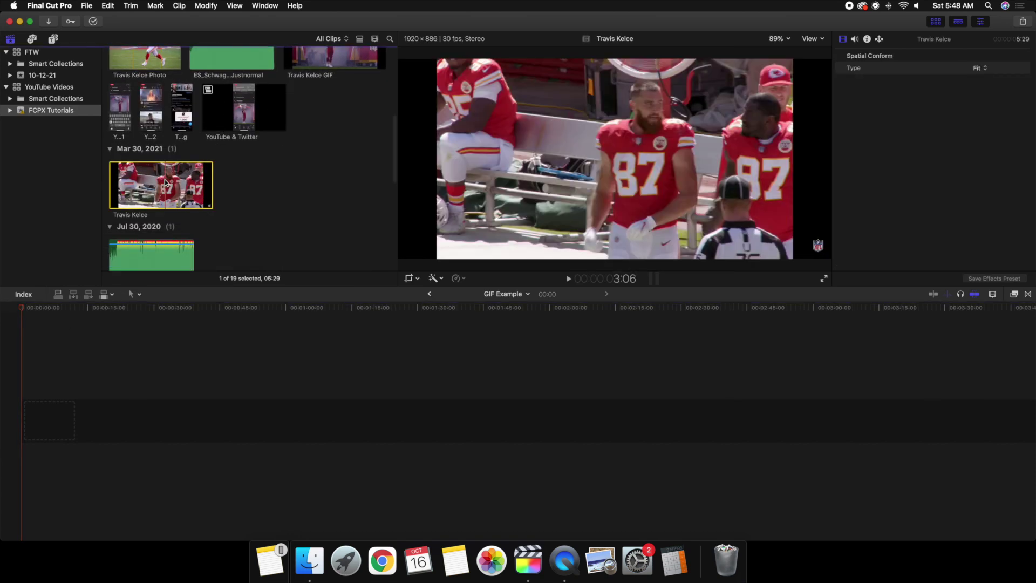
pyautogui.press('e')
# Trim the clip's opening frames at the chosen start point, leaving it 05:10 long.
pyautogui.click(23, 378)
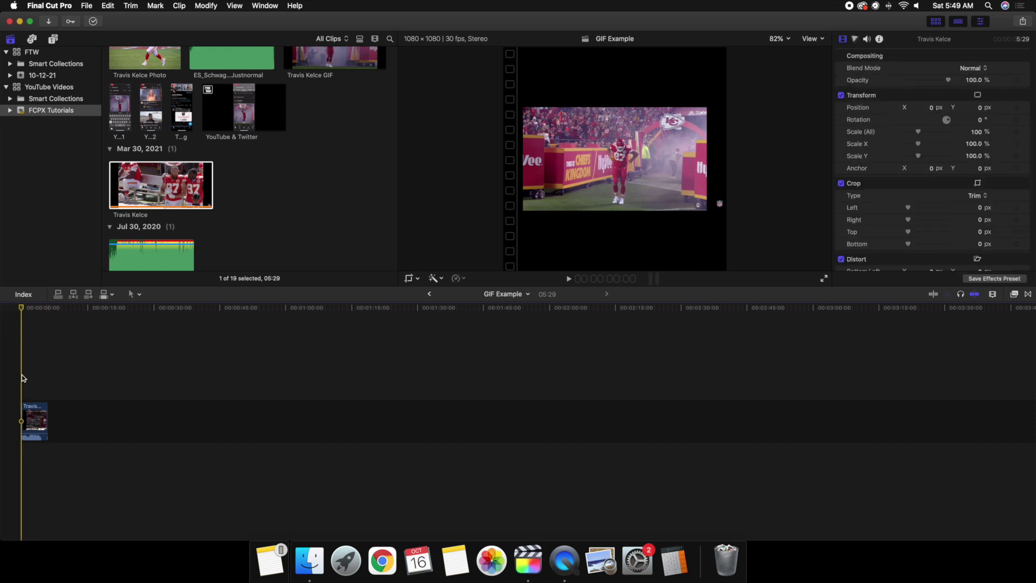
pyautogui.hotkey('shift', 'z')
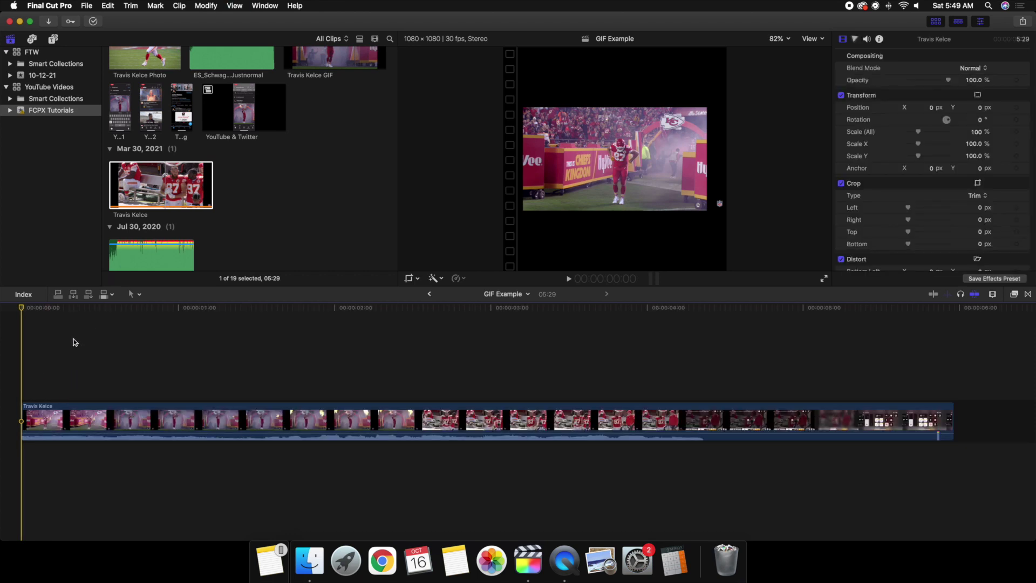
pyautogui.press('space')
pyautogui.press('space')
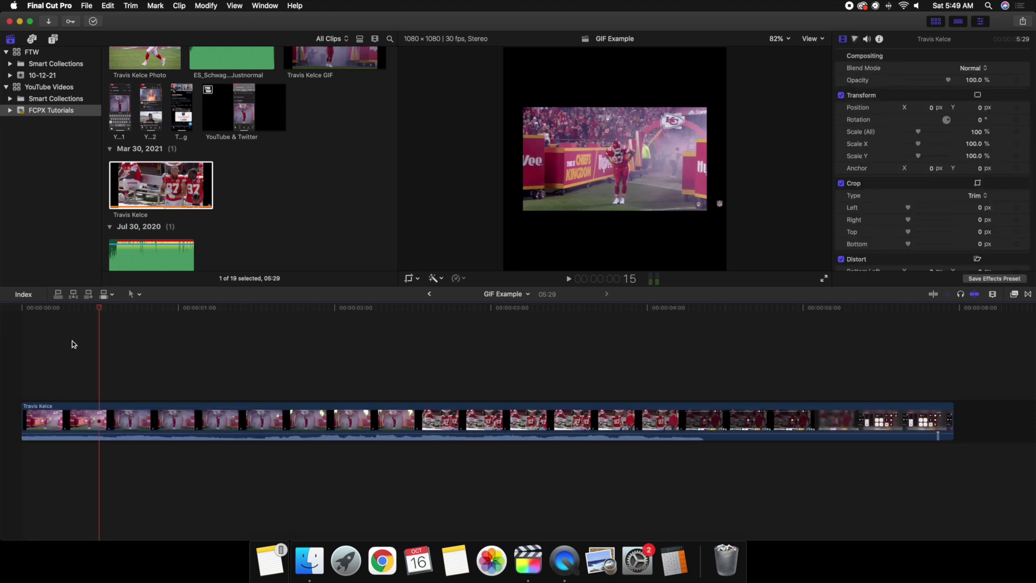
pyautogui.press('space')
pyautogui.press('space')
pyautogui.press('Left')
pyautogui.press('Left')
pyautogui.press('Left')
pyautogui.press('Left')
pyautogui.press('Left')
pyautogui.press('Left')
pyautogui.press('Left')
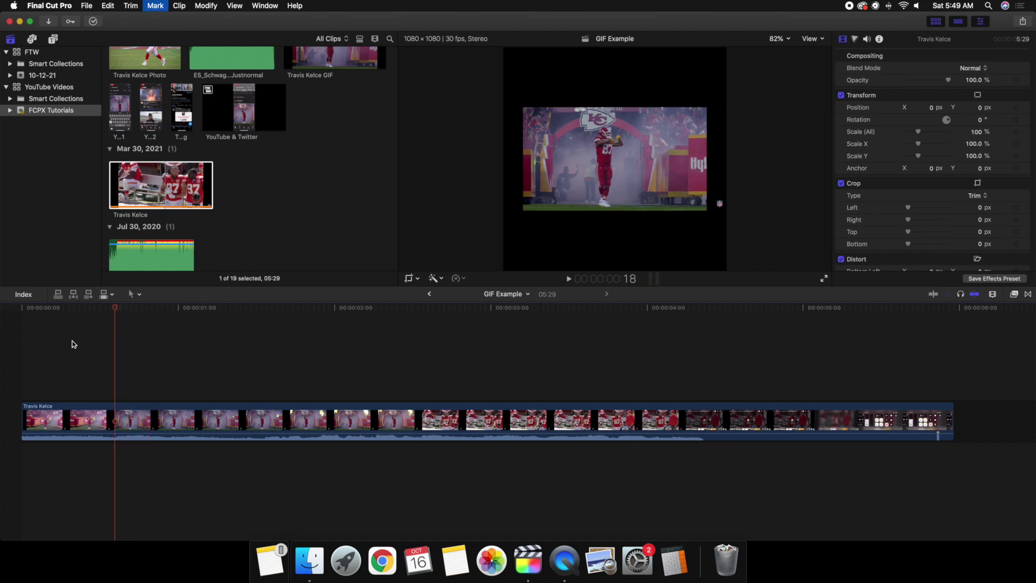
pyautogui.press('Left')
pyautogui.press('Left')
pyautogui.press('Right')
pyautogui.press('Right')
pyautogui.press('Right')
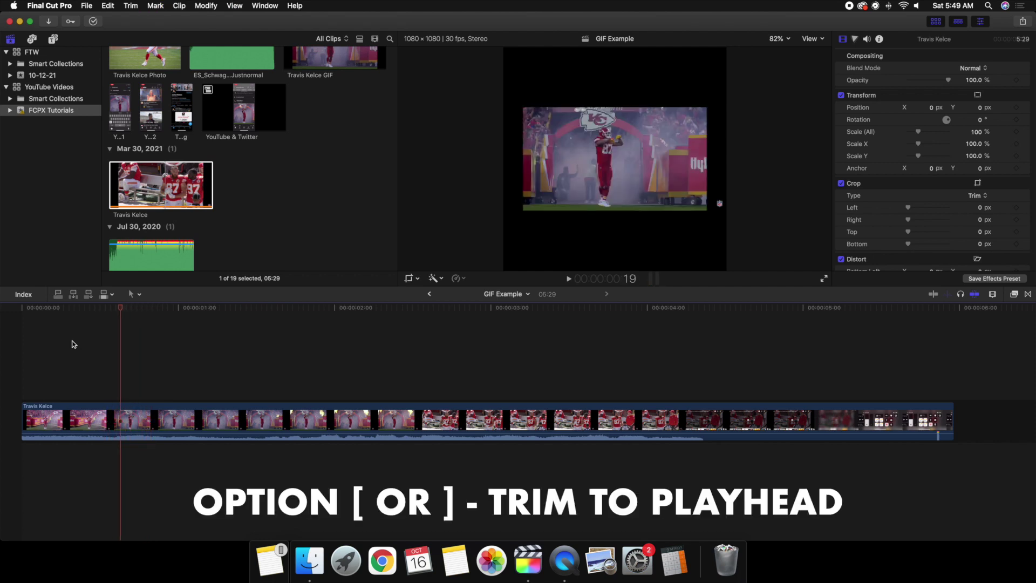
pyautogui.hotkey('alt', '[')
pyautogui.click(190, 424)
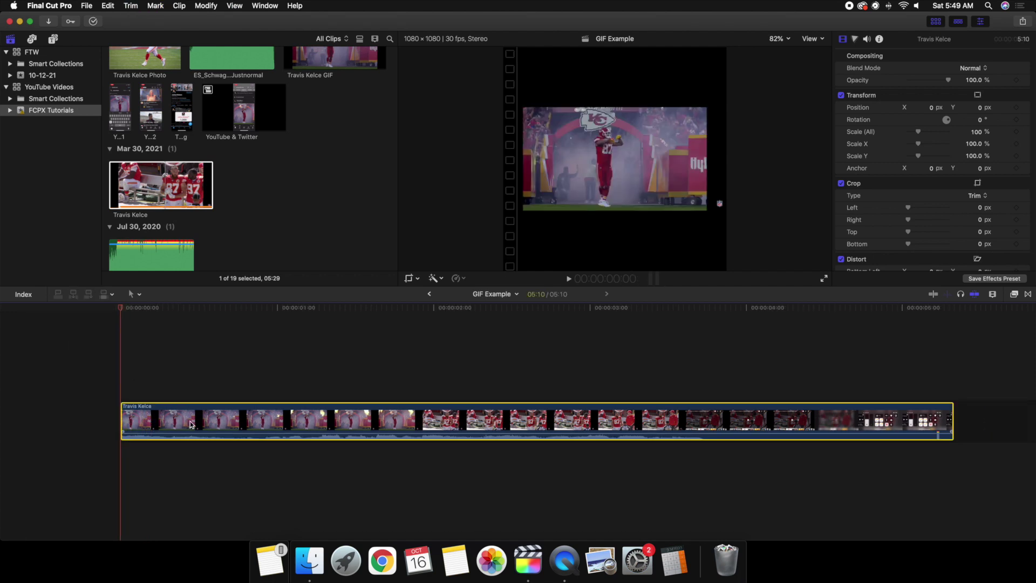
# Set the clip duration to 02:00 and switch off its Dialogue-1 audio.
pyautogui.hotkey('ctrl', 'd')
pyautogui.write('200')
pyautogui.press('Return')
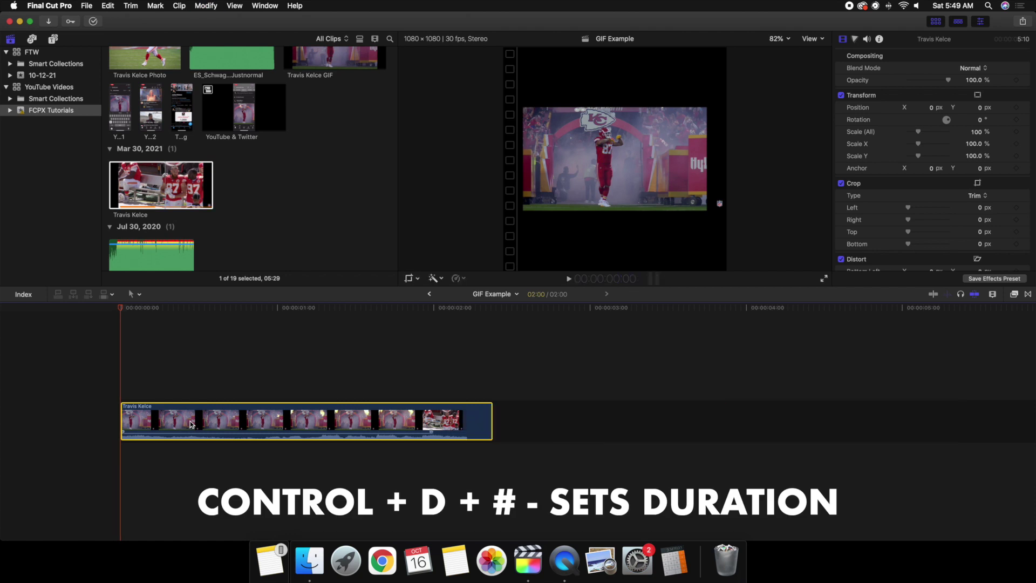
pyautogui.click(867, 39)
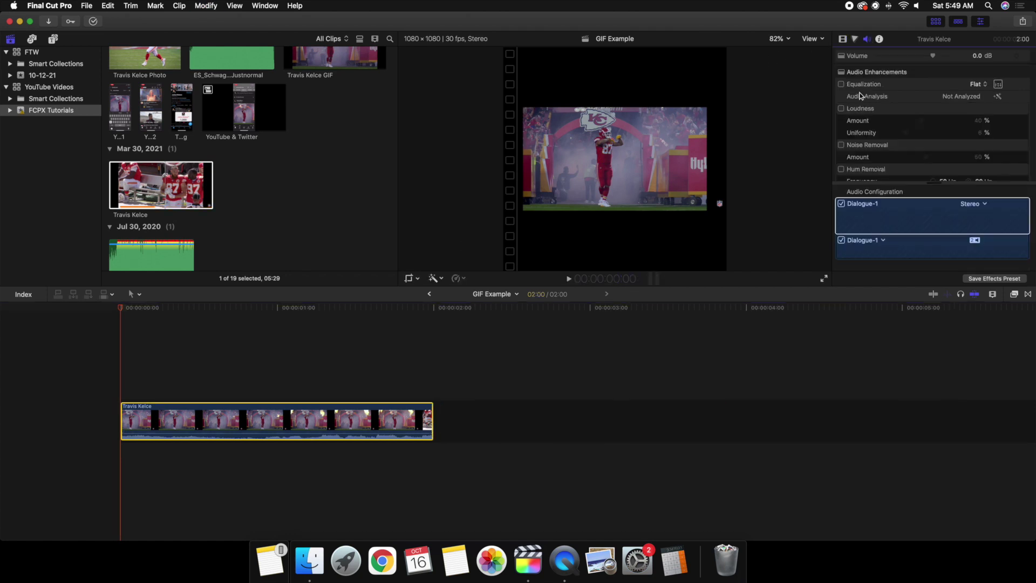
pyautogui.click(842, 204)
# Set the clip's Spatial Conform Type to Fill so it fills the square frame.
pyautogui.click(101, 364)
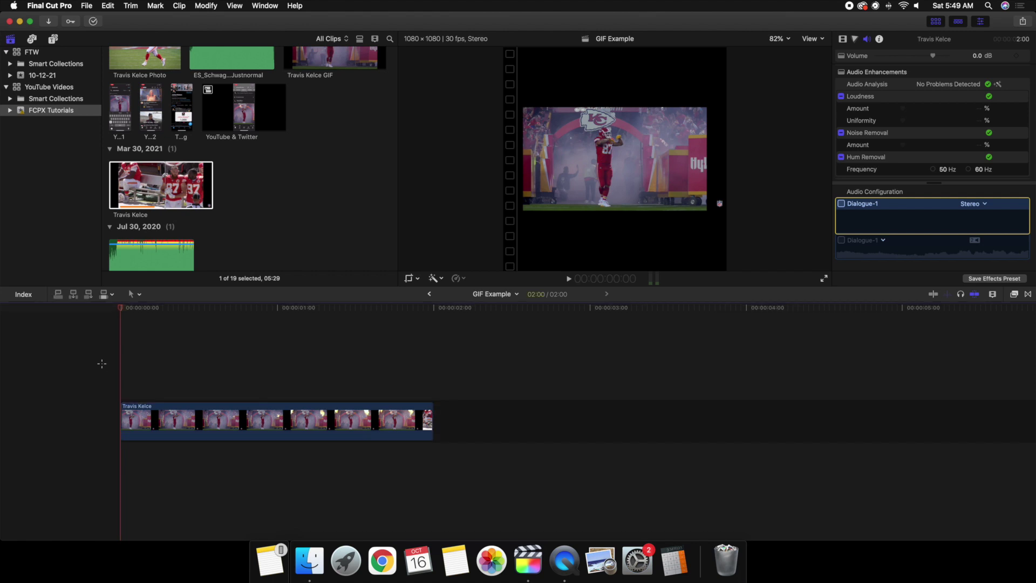
pyautogui.hotkey('shift', 'z')
pyautogui.scroll(5, 238, 176)
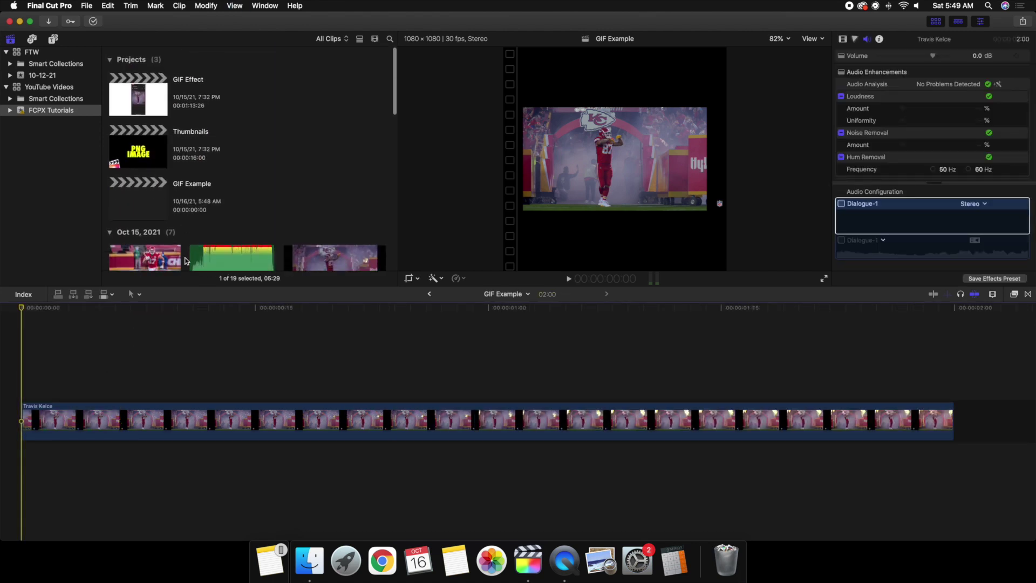
pyautogui.click(213, 421)
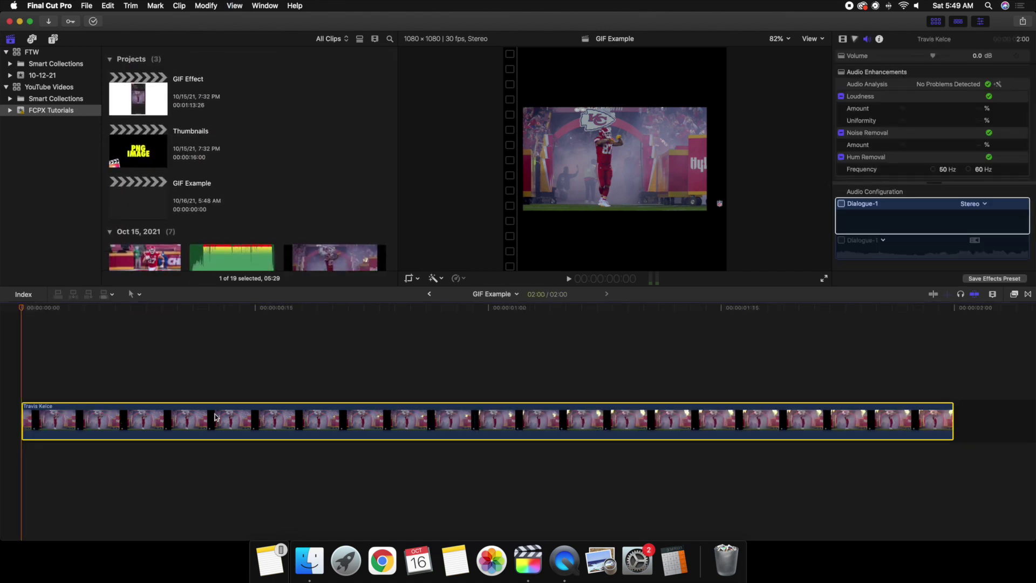
pyautogui.click(843, 39)
pyautogui.scroll(-10, 880, 116)
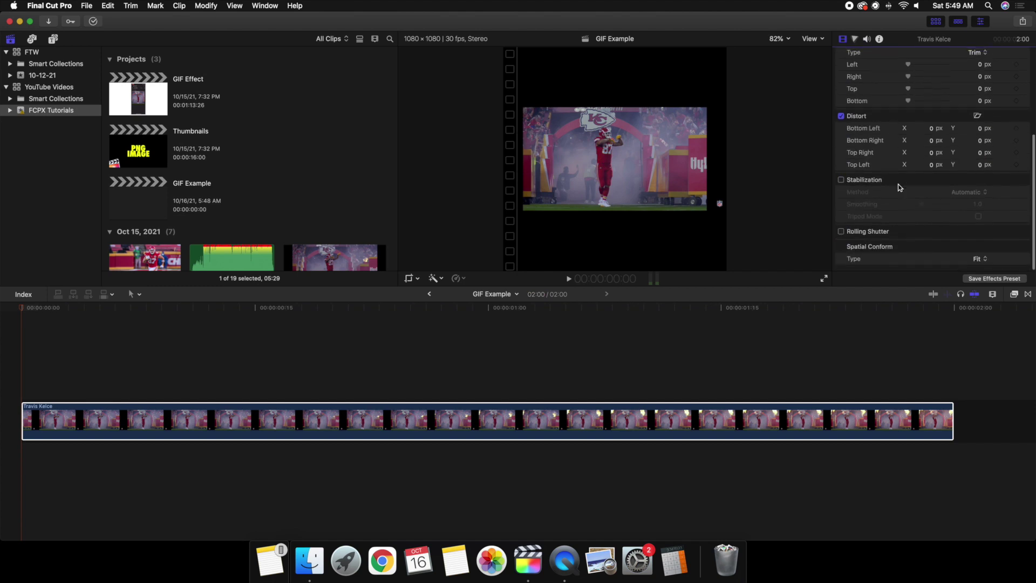
pyautogui.click(982, 259)
pyautogui.click(982, 260)
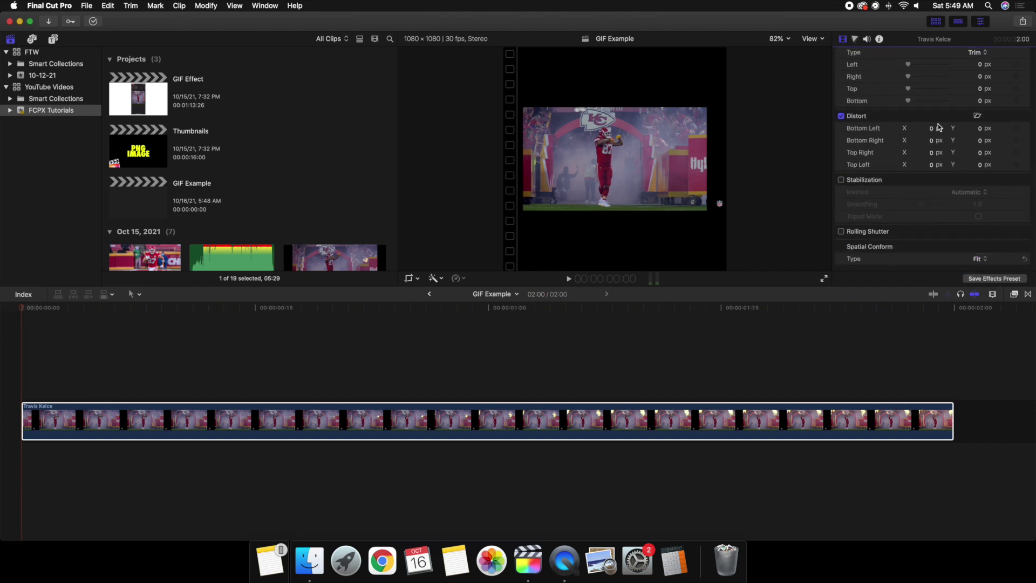
pyautogui.scroll(10, 940, 128)
pyautogui.click(296, 387)
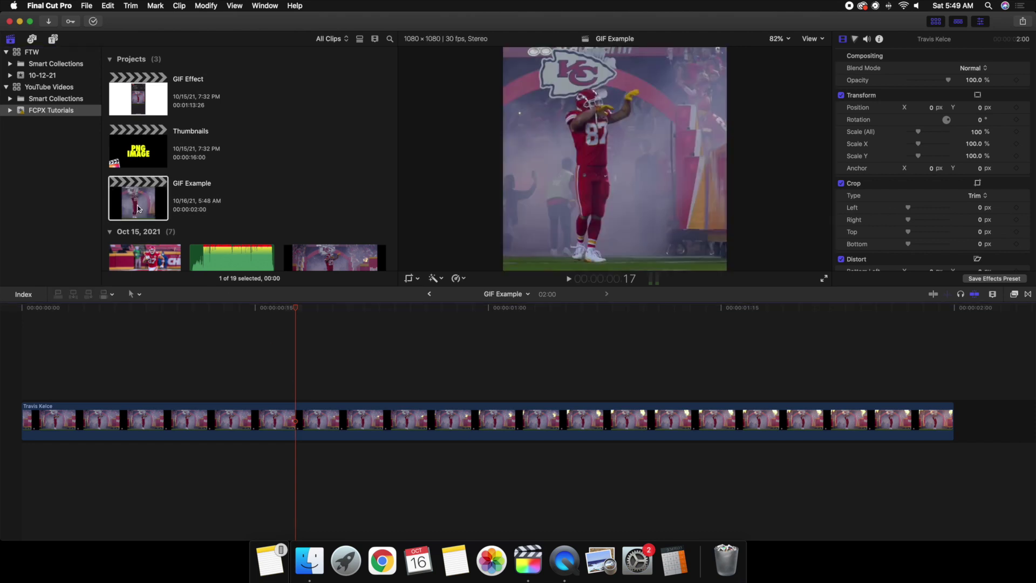
# Shift the clip to Position X 112 px using the horizon guides, then hide them.
pyautogui.click(312, 425)
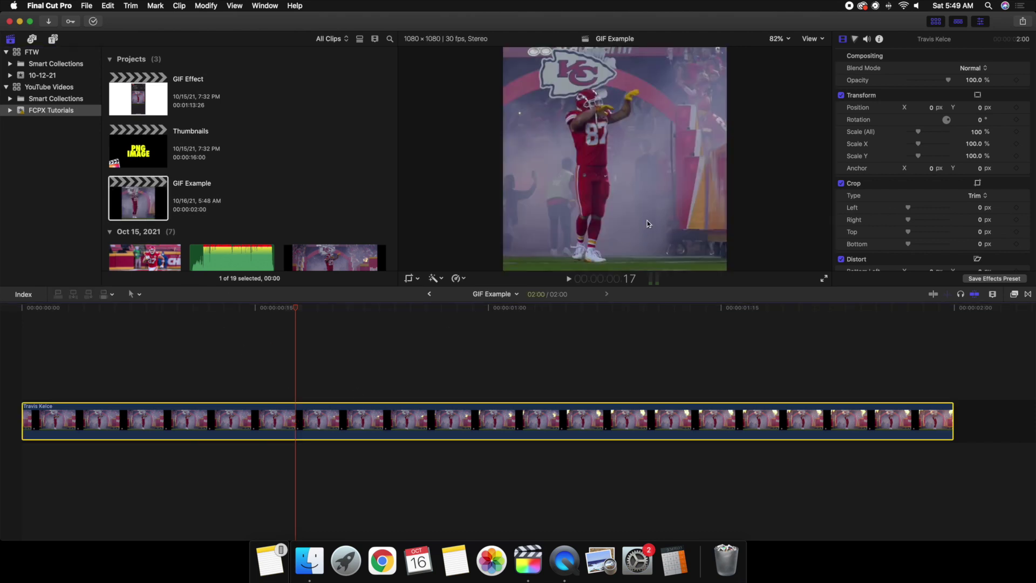
pyautogui.click(813, 38)
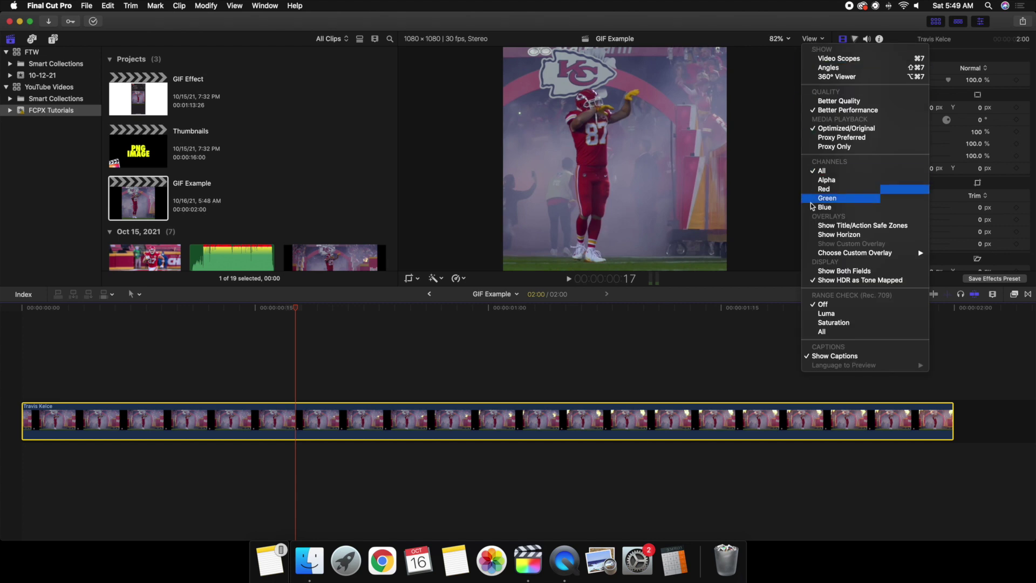
pyautogui.click(820, 236)
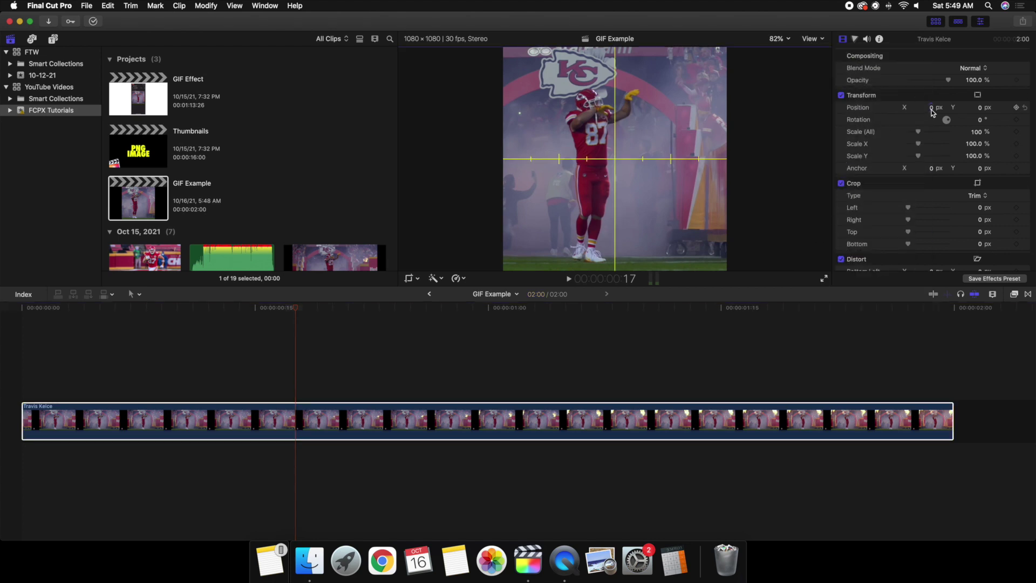
pyautogui.moveTo(930, 107); pyautogui.dragTo(991, 107)
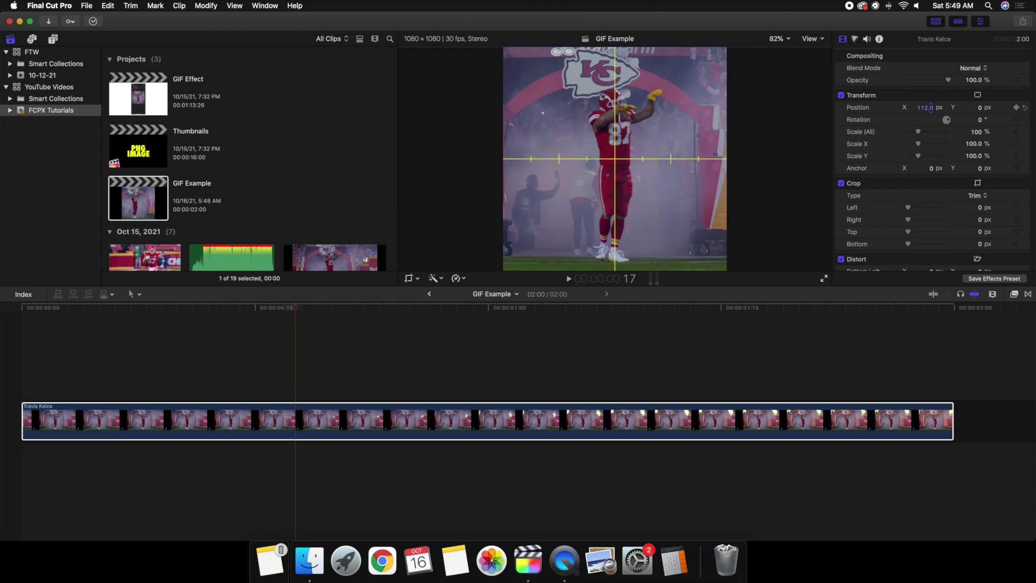
pyautogui.click(813, 39)
pyautogui.click(834, 235)
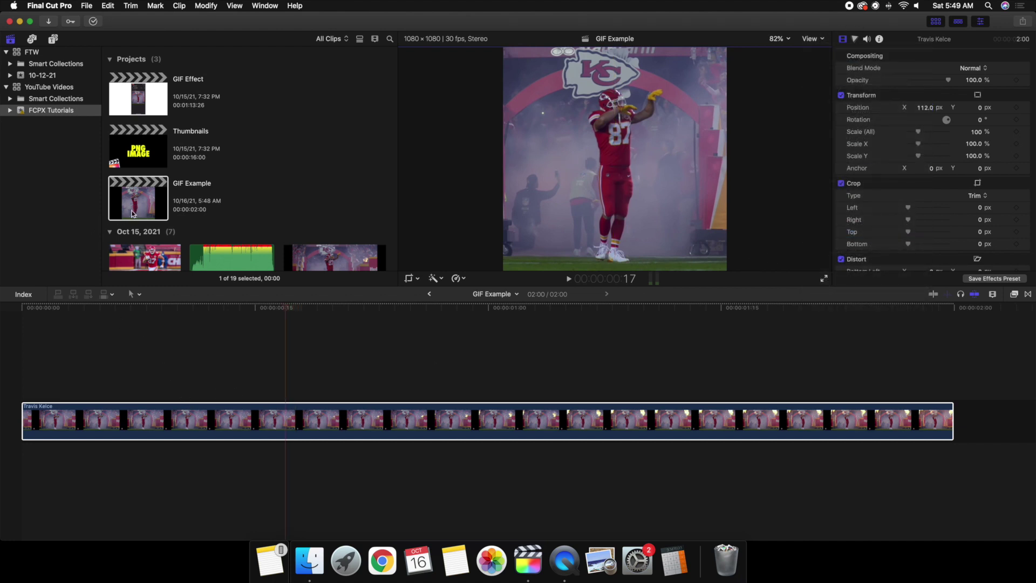
# Play the project back from the start to check the reframed player.
pyautogui.click(163, 364)
pyautogui.press('Home')
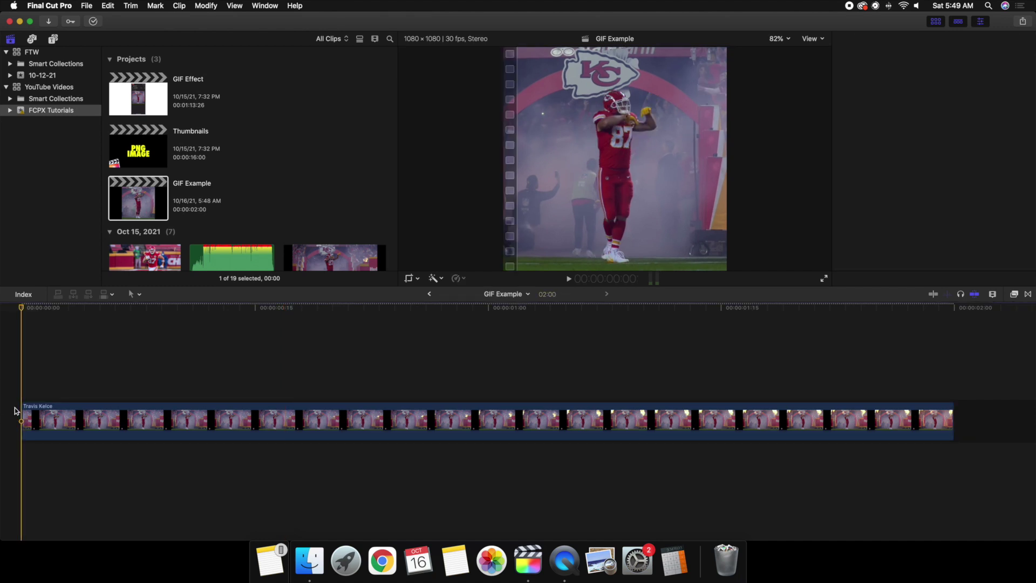
pyautogui.press('space')
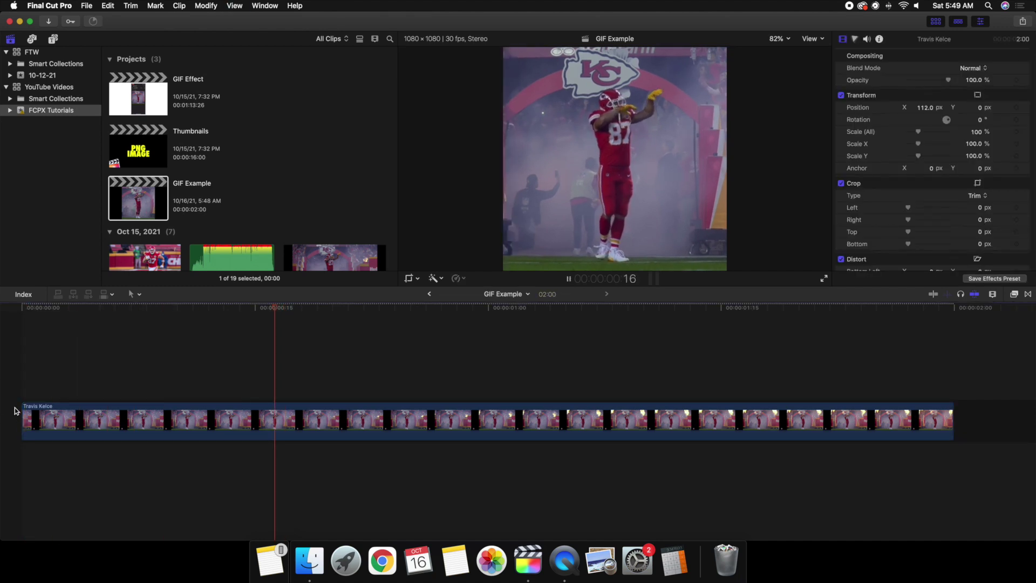
pyautogui.press('space')
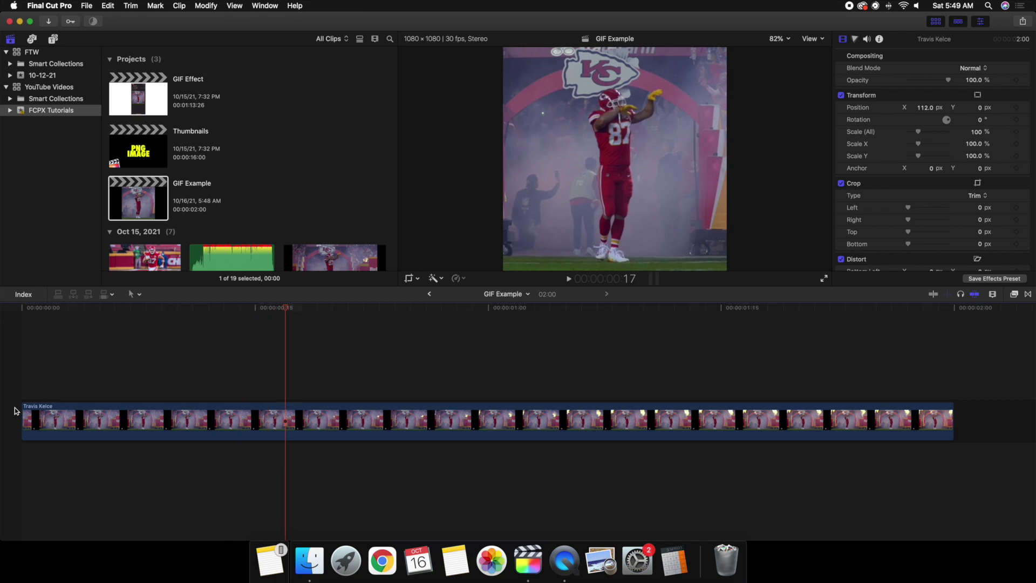
pyautogui.click(15, 398)
pyautogui.press('space')
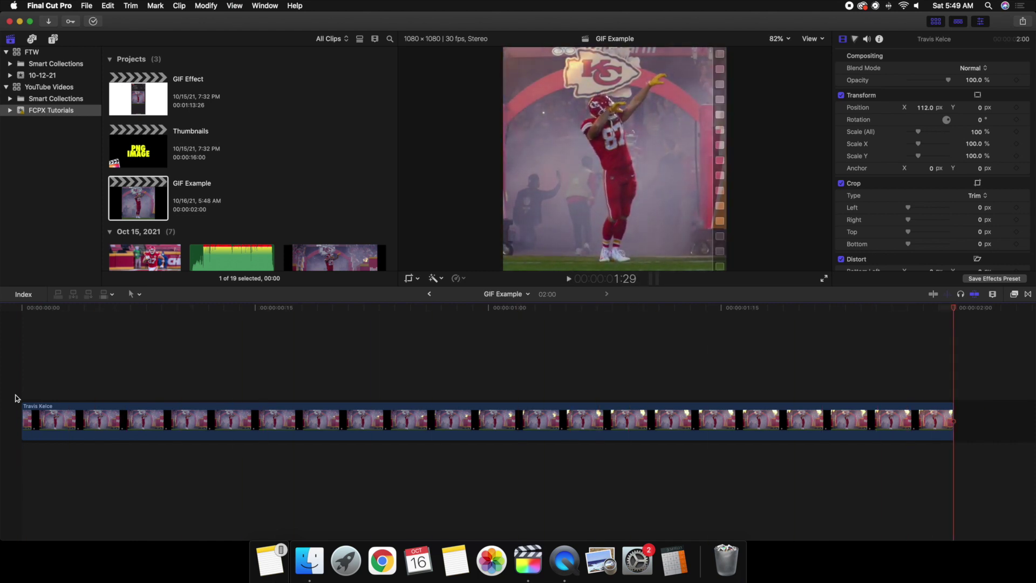
pyautogui.click(15, 398)
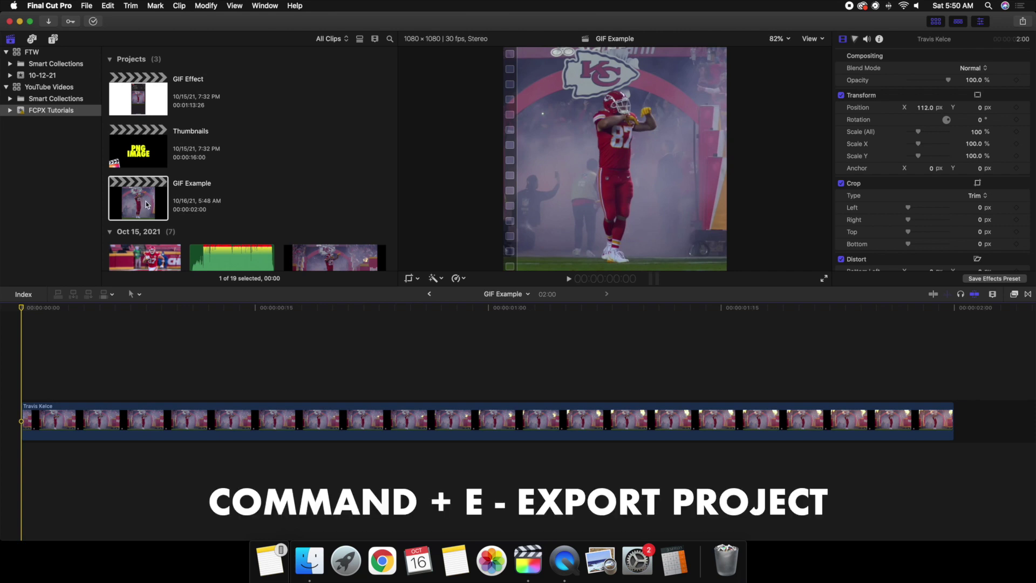
# Export GIF Example as a 1080x1080 H.264 master file saved to the Desktop.
pyautogui.press('super+e')
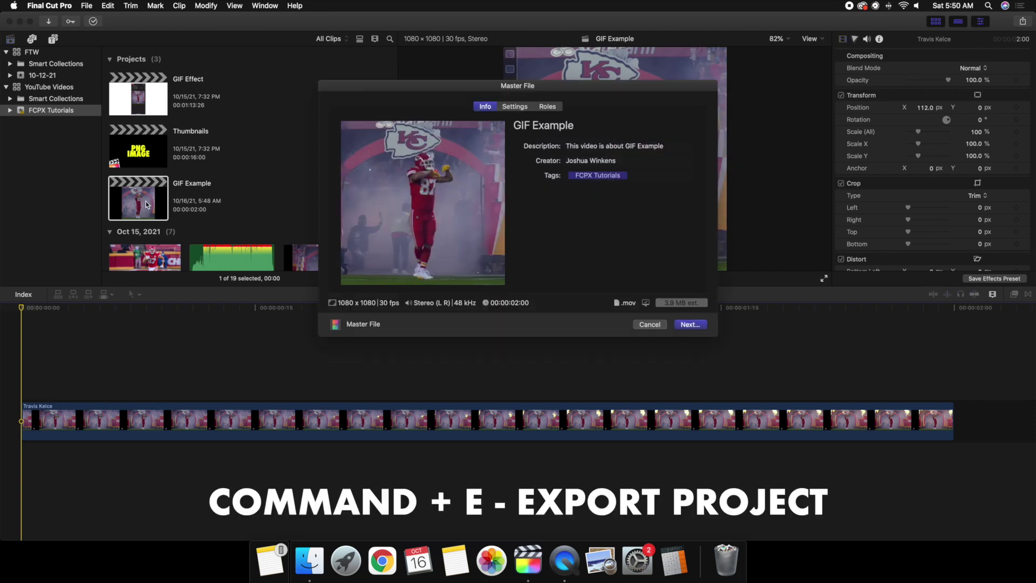
pyautogui.click(522, 107)
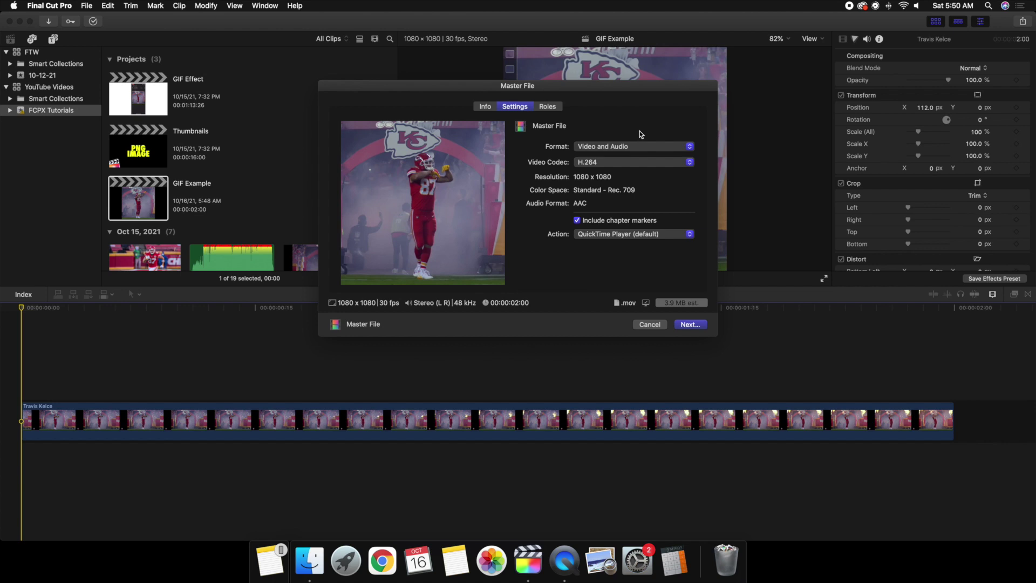
pyautogui.click(484, 106)
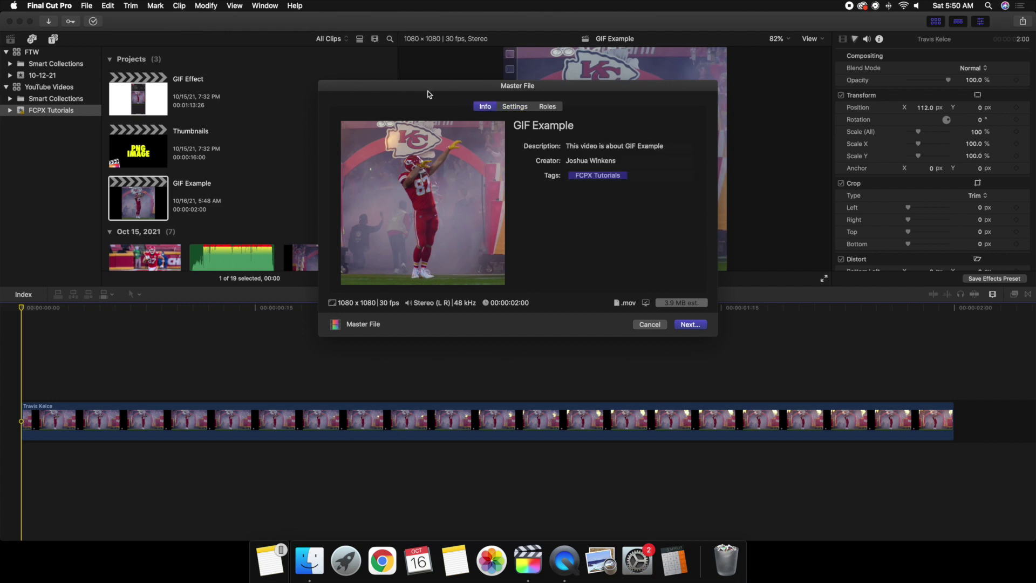
pyautogui.click(687, 324)
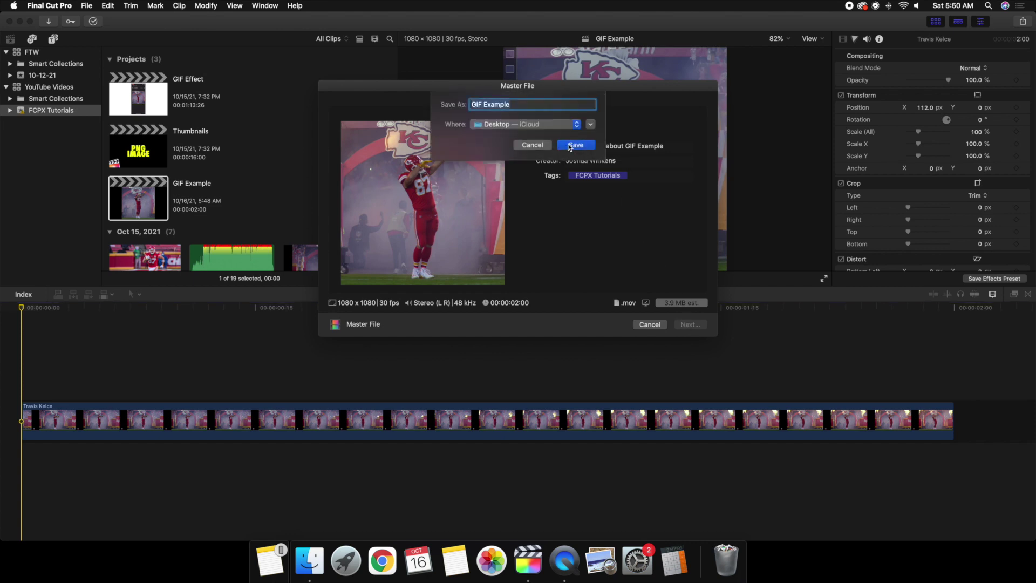
pyautogui.click(574, 145)
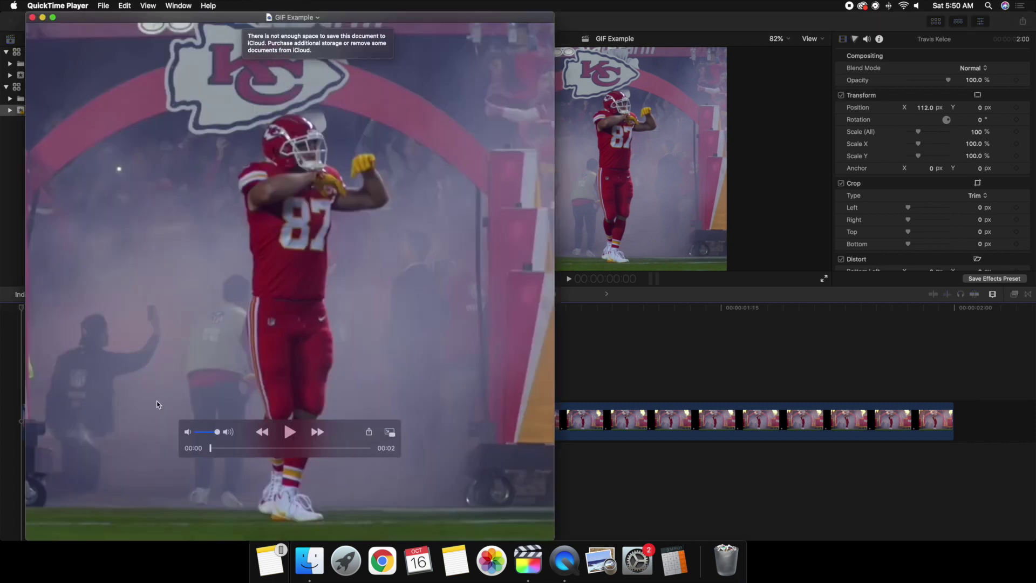
# Play the exported GIF Example.mov in QuickTime, close it and Final Cut Pro, then launch Chrome.
pyautogui.press('space')
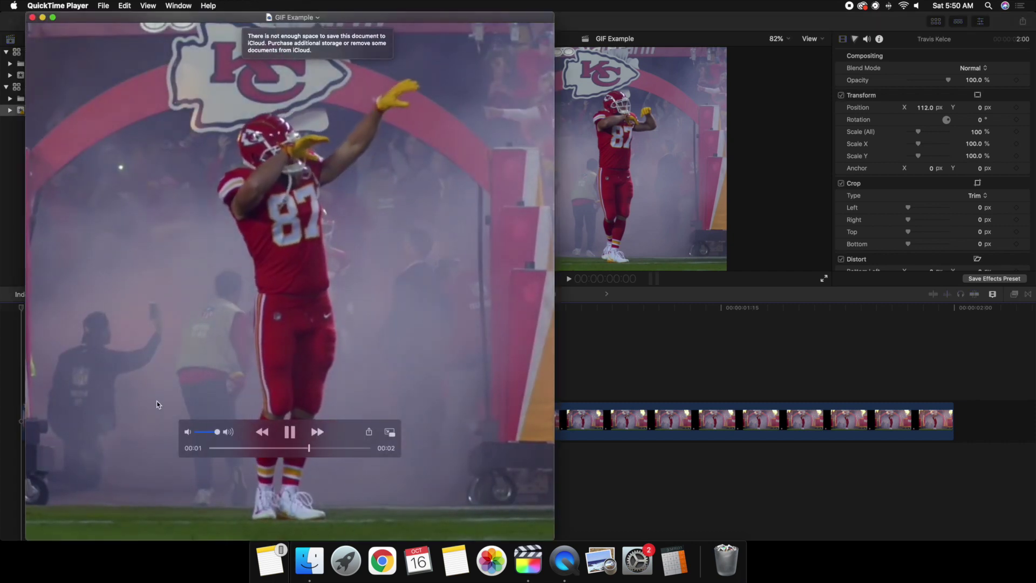
pyautogui.click(32, 18)
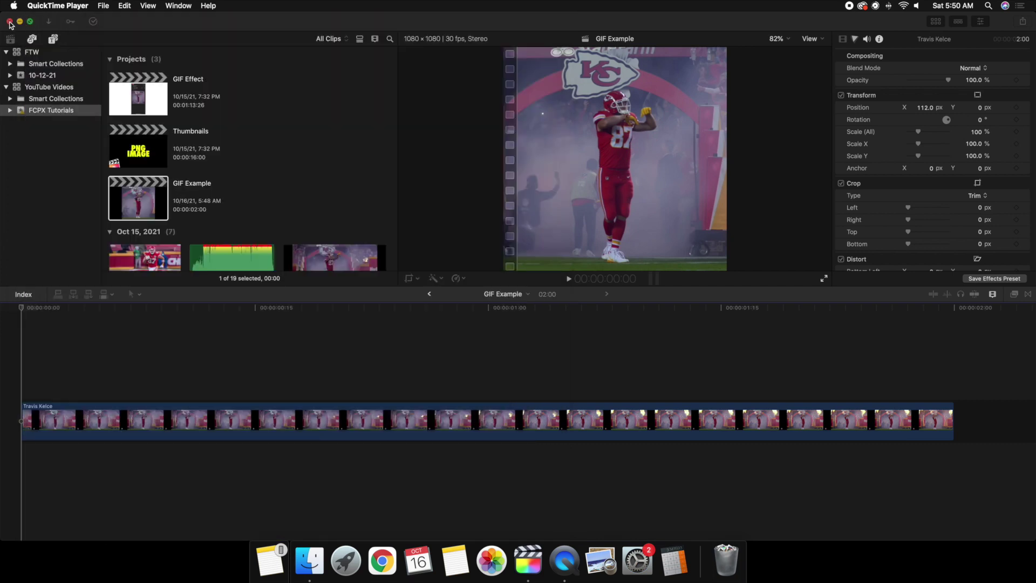
pyautogui.click(9, 22)
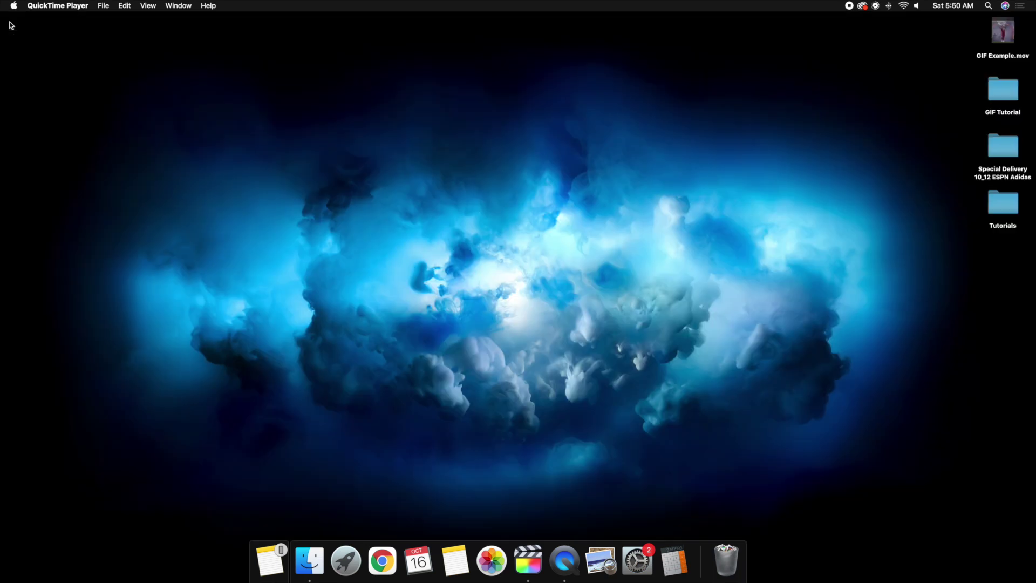
pyautogui.click(359, 127)
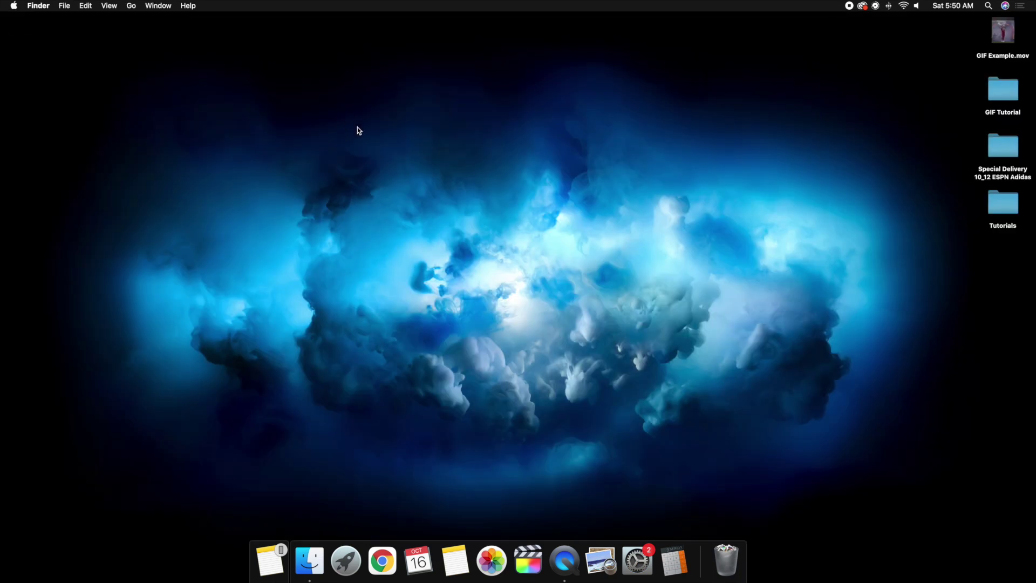
pyautogui.click(384, 562)
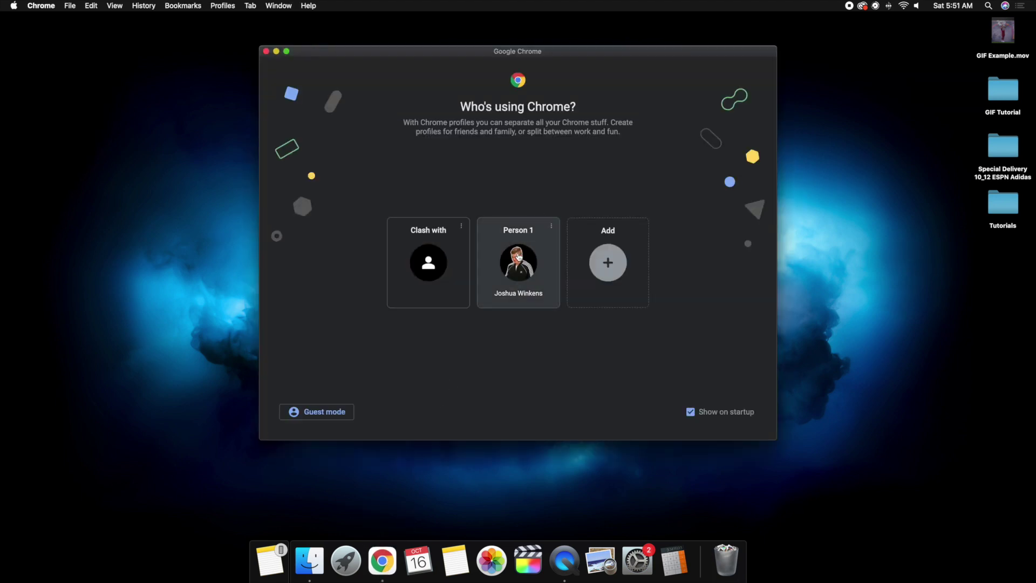
# Open Chrome's Person 1 profile and go to the Canva home page via its bookmark.
pyautogui.click(519, 257)
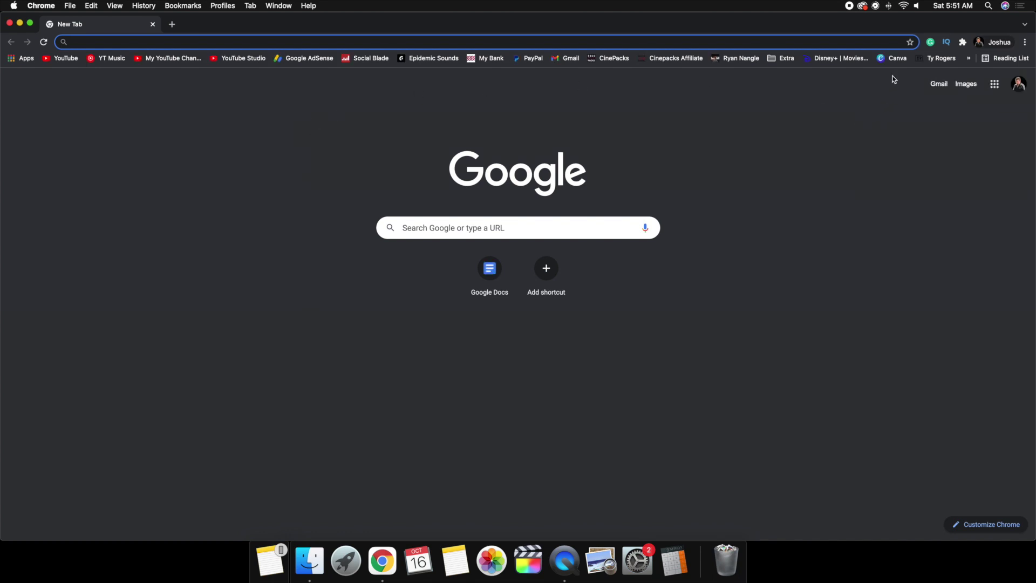
pyautogui.click(892, 59)
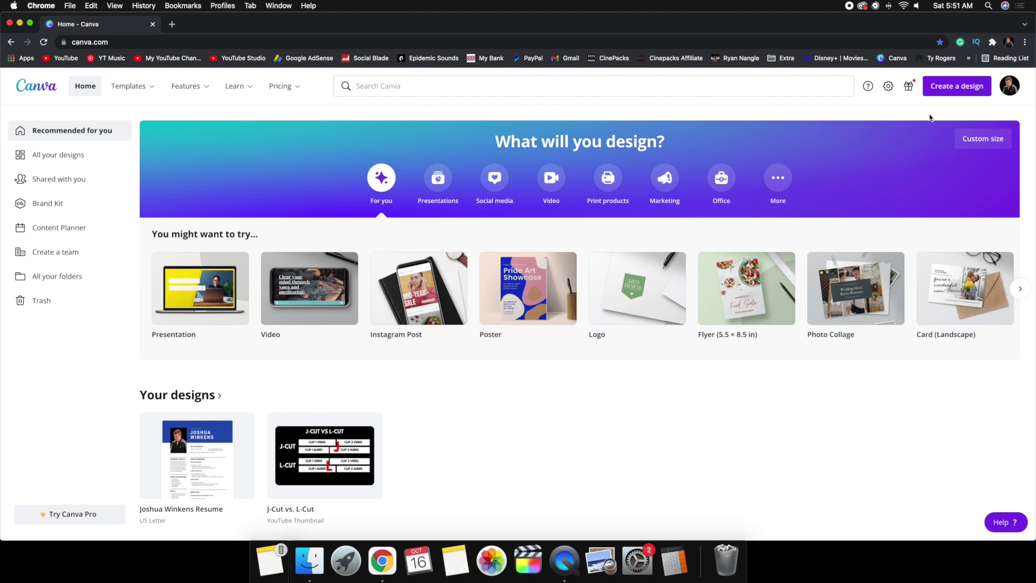
# Start a new Canva design using the Instagram Post preset.
pyautogui.click(947, 88)
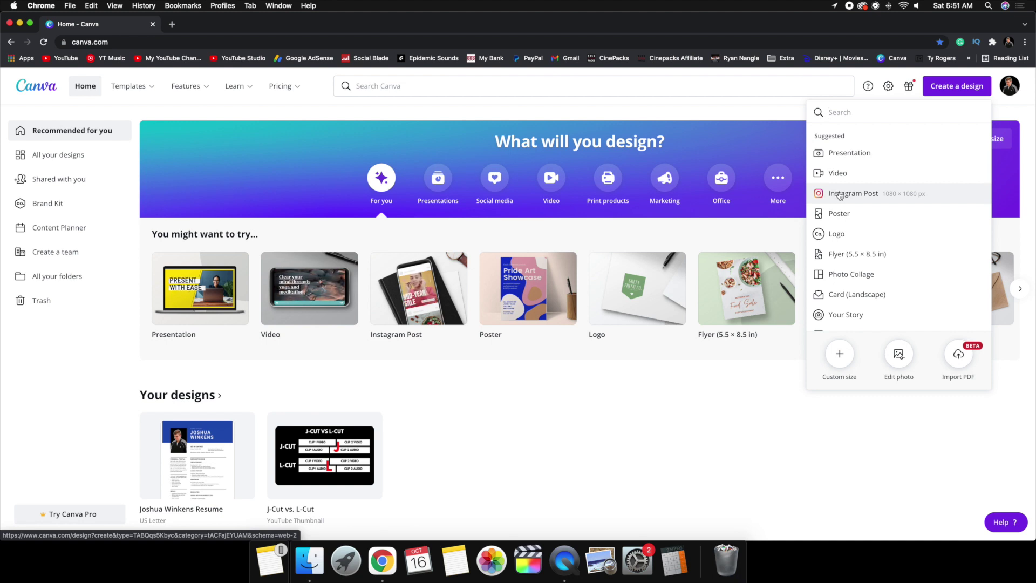
pyautogui.click(840, 196)
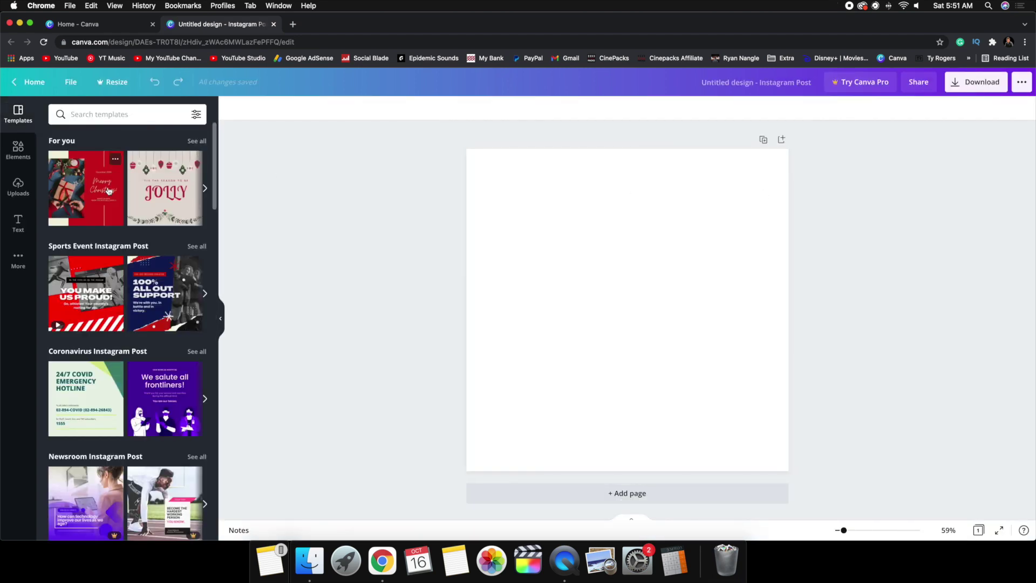
# Upload GIF Example.mov from the Desktop into Canva's Uploads panel.
pyautogui.click(10, 185)
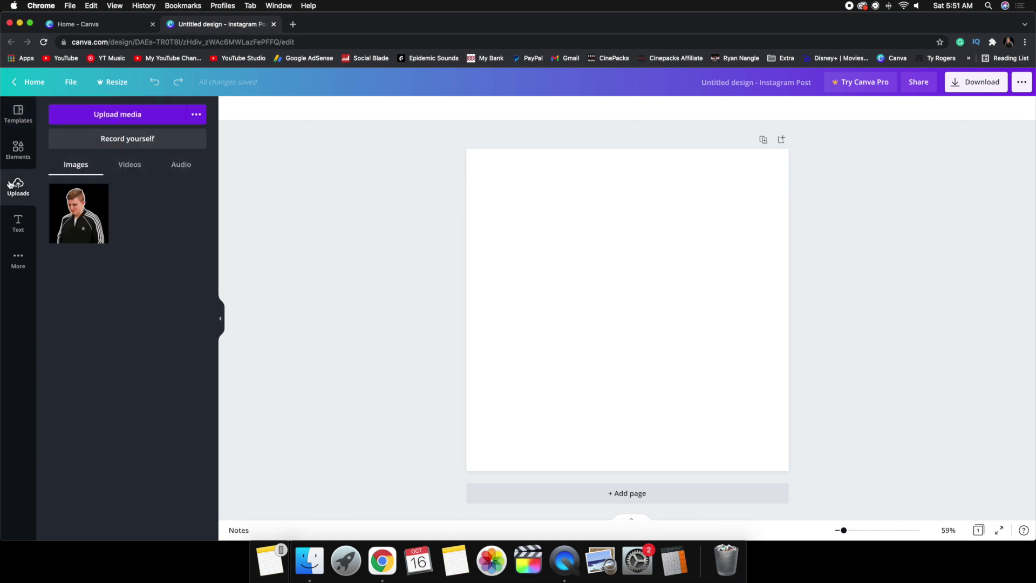
pyautogui.click(121, 116)
pyautogui.click(423, 90)
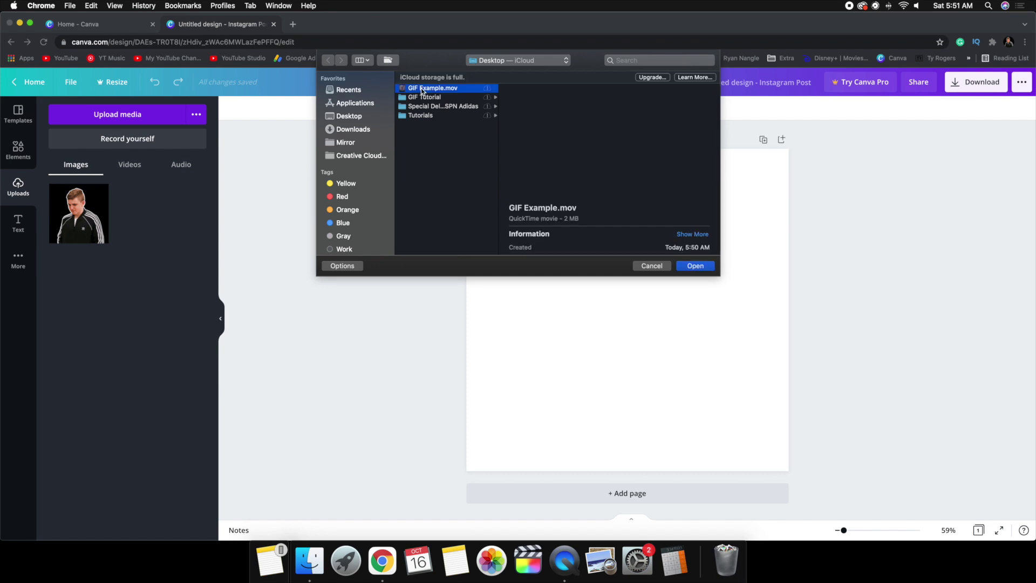
pyautogui.click(610, 142)
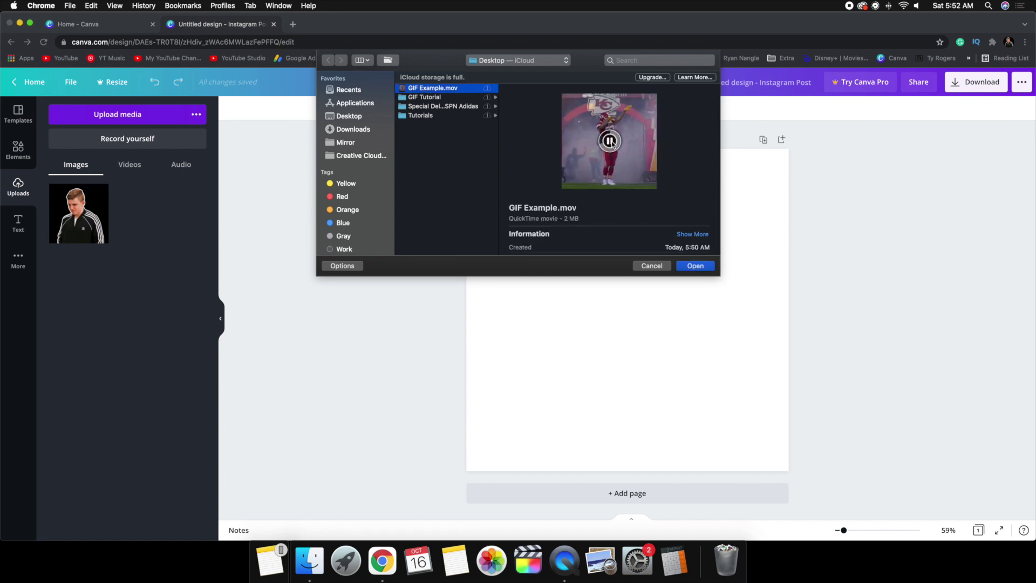
pyautogui.click(695, 266)
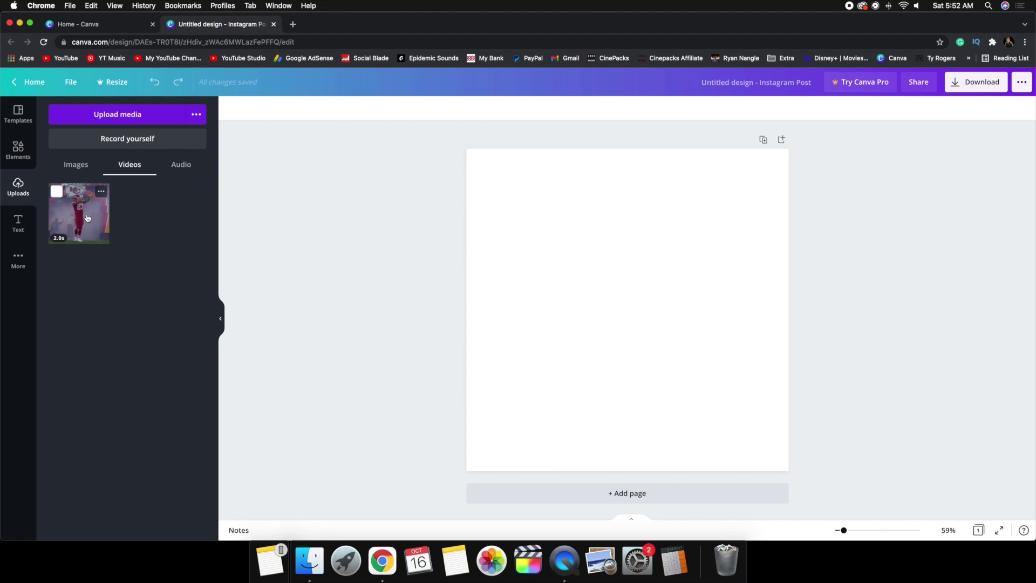
# Place the 2.0s football clip on the blank square Instagram page and preview it full screen.
pyautogui.moveTo(89, 218); pyautogui.dragTo(472, 258)
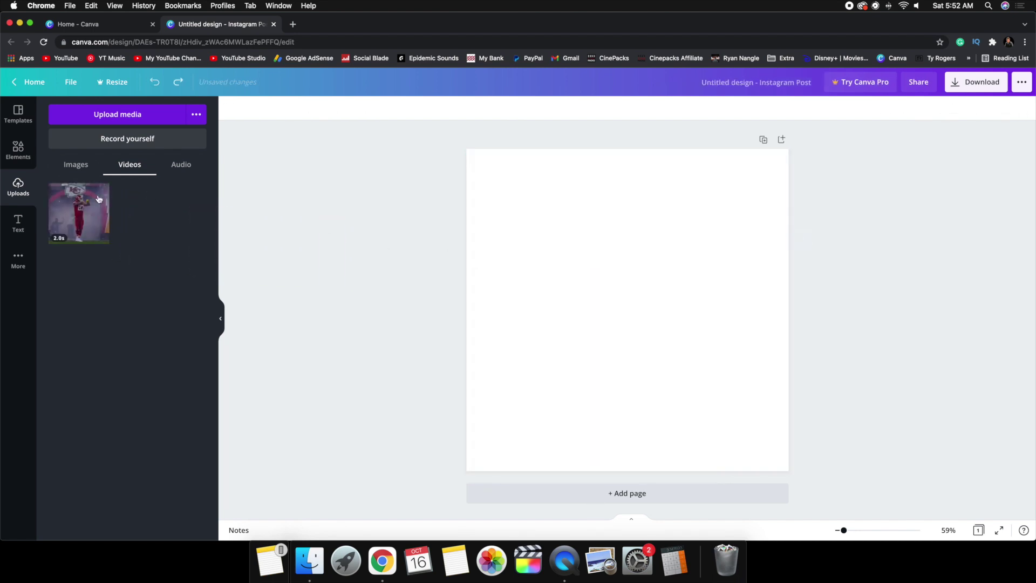
pyautogui.moveTo(81, 216); pyautogui.dragTo(472, 231)
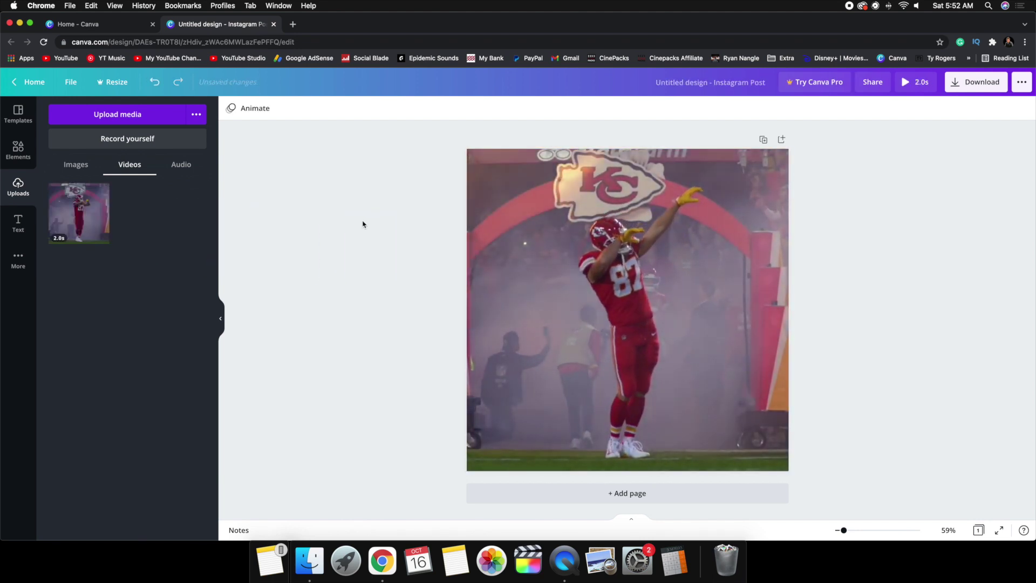
pyautogui.click(906, 85)
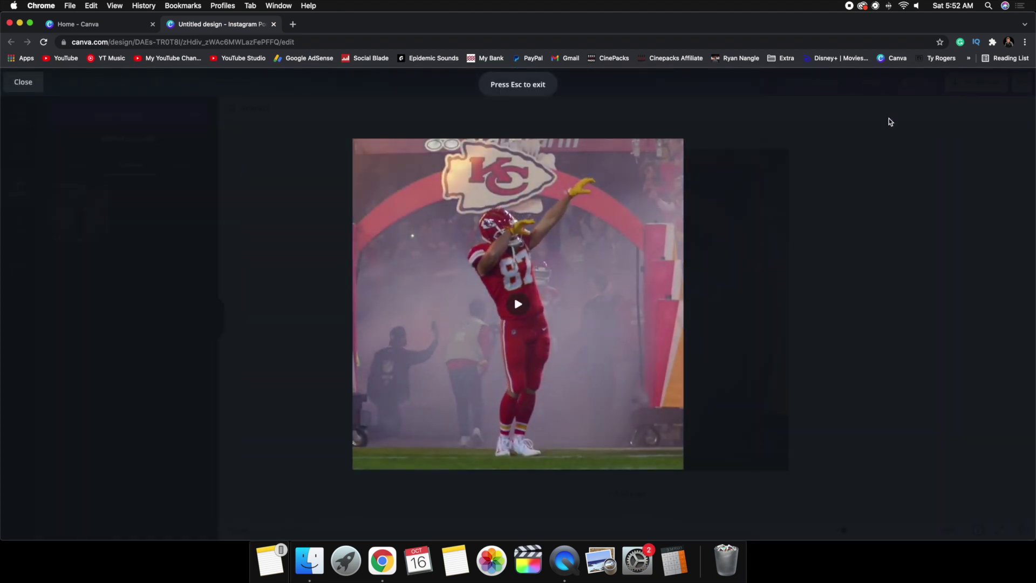
pyautogui.press('Escape')
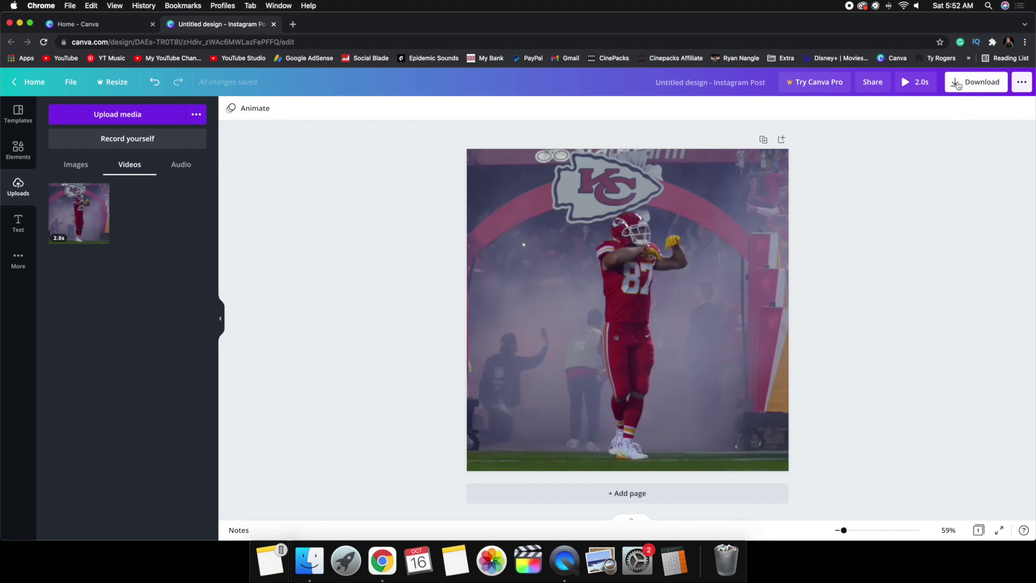
# Retitle the design from Untitled design to 'Example Travis kelce'.
pyautogui.click(733, 82)
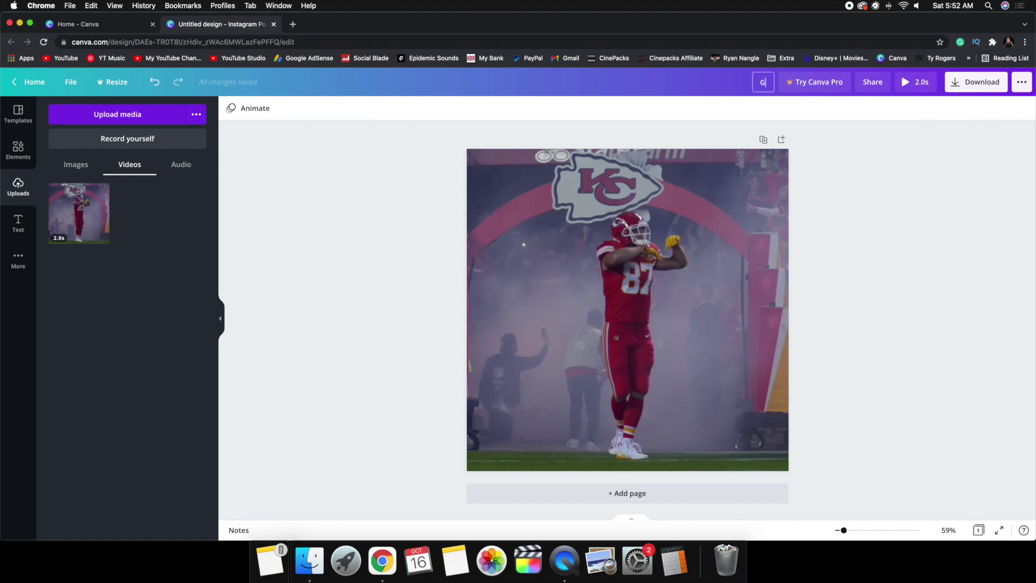
pyautogui.write('GIF Test')
pyautogui.press('BackSpace')
pyautogui.press('BackSpace')
pyautogui.press('BackSpace')
pyautogui.press('BackSpace')
pyautogui.press('BackSpace')
pyautogui.press('BackSpace')
pyautogui.press('BackSpace')
pyautogui.press('BackSpace')
pyautogui.write('Example')
pyautogui.press('BackSpace')
pyautogui.write('e Travis kelce')
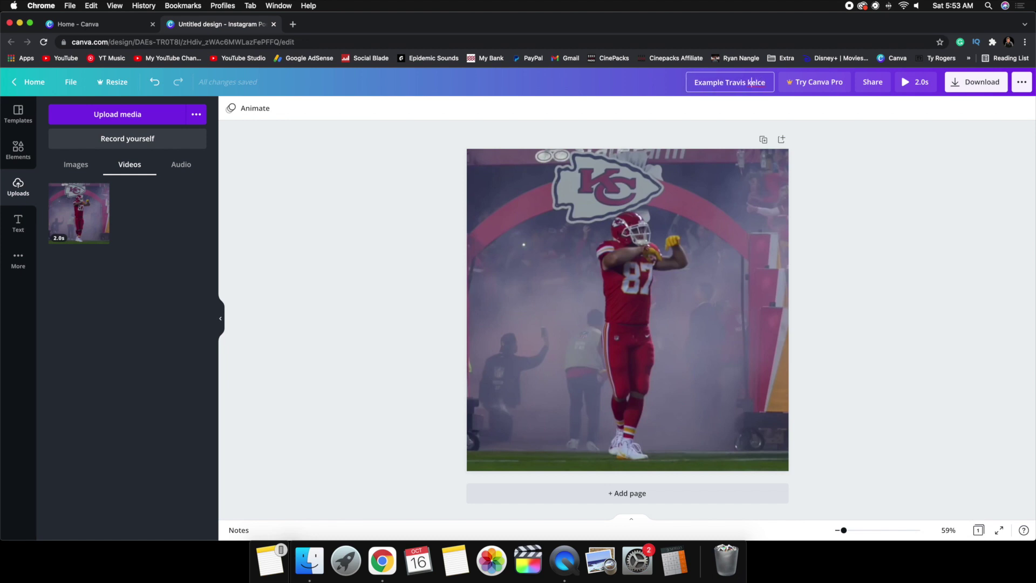
# Capitalize the K so the title reads 'Example Travis Kelce', then show the download options.
pyautogui.click(750, 82)
pyautogui.press('BackSpace')
pyautogui.write('K')
pyautogui.click(867, 163)
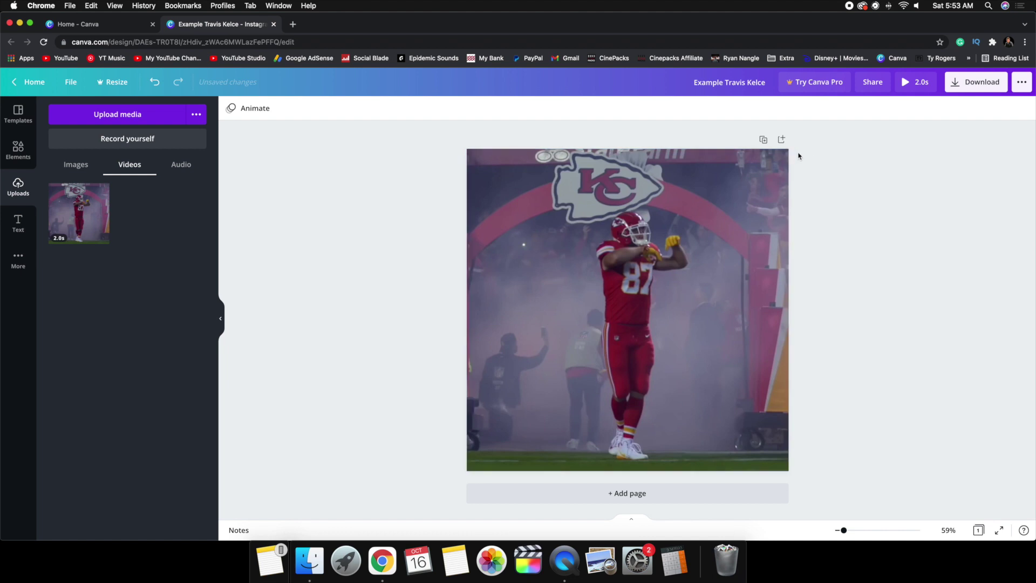
pyautogui.click(958, 84)
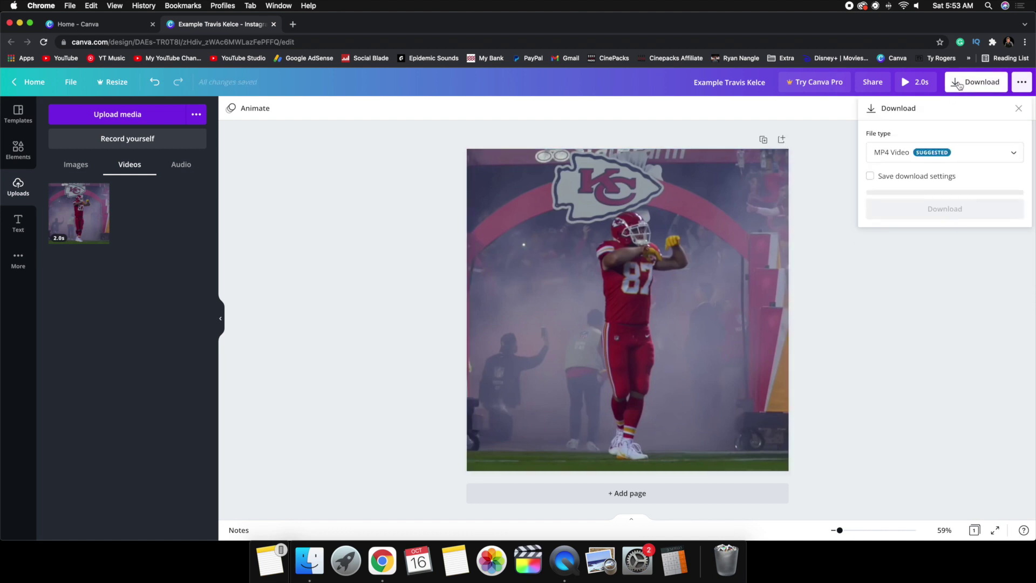
# Set the download file type to GIF and download 'Example Travis Kelce.gif'.
pyautogui.click(901, 154)
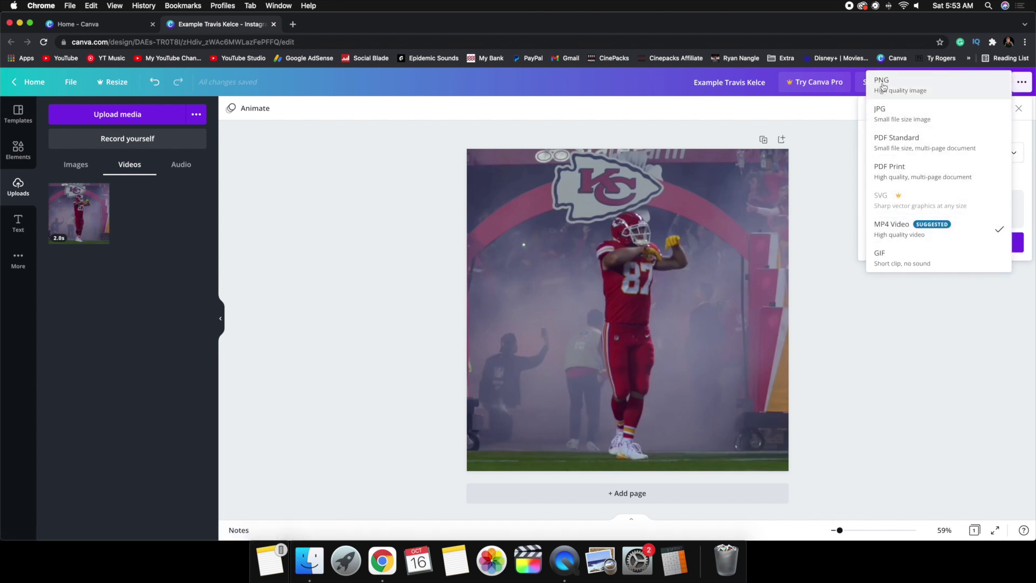
pyautogui.click(896, 263)
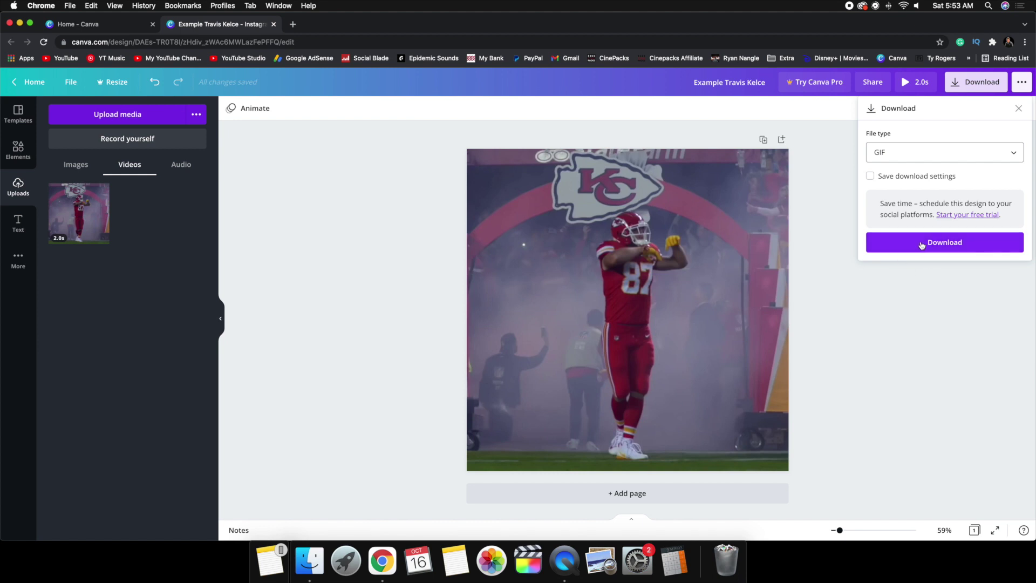
pyautogui.click(890, 153)
pyautogui.click(905, 262)
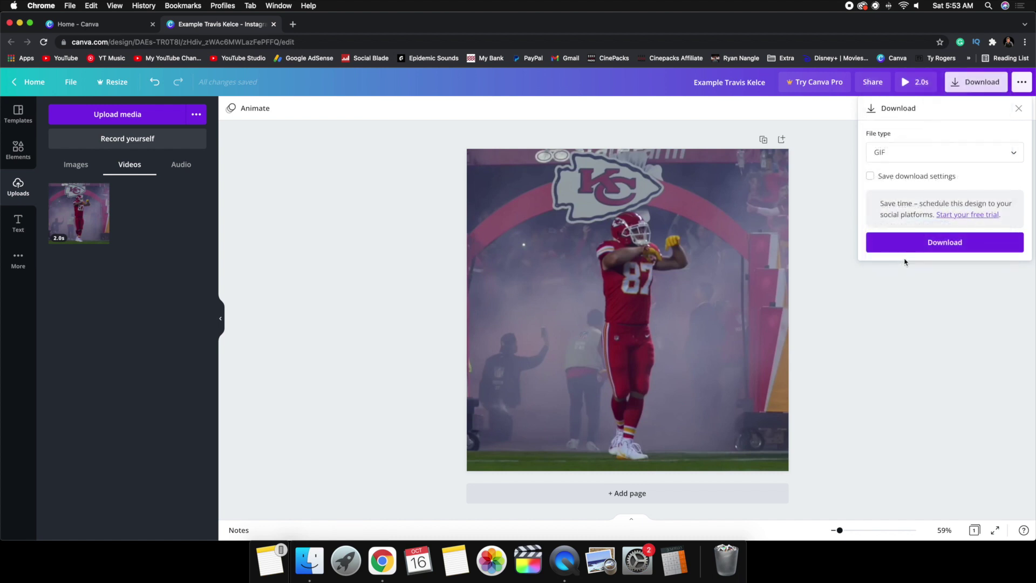
pyautogui.click(903, 248)
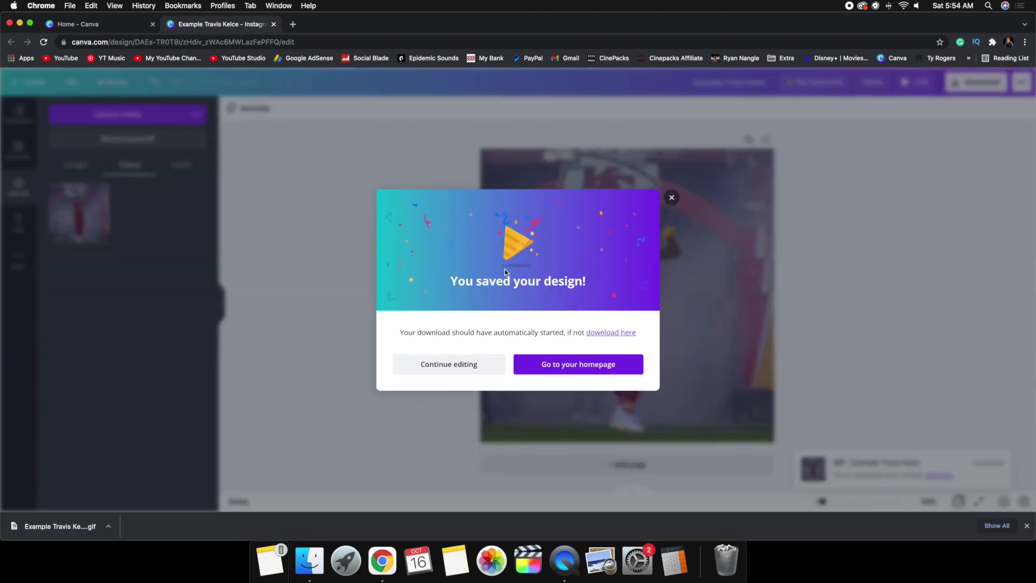
# Dismiss the saved-design confirmation and quit Chrome, leaving the GIF visible on the desktop.
pyautogui.click(672, 200)
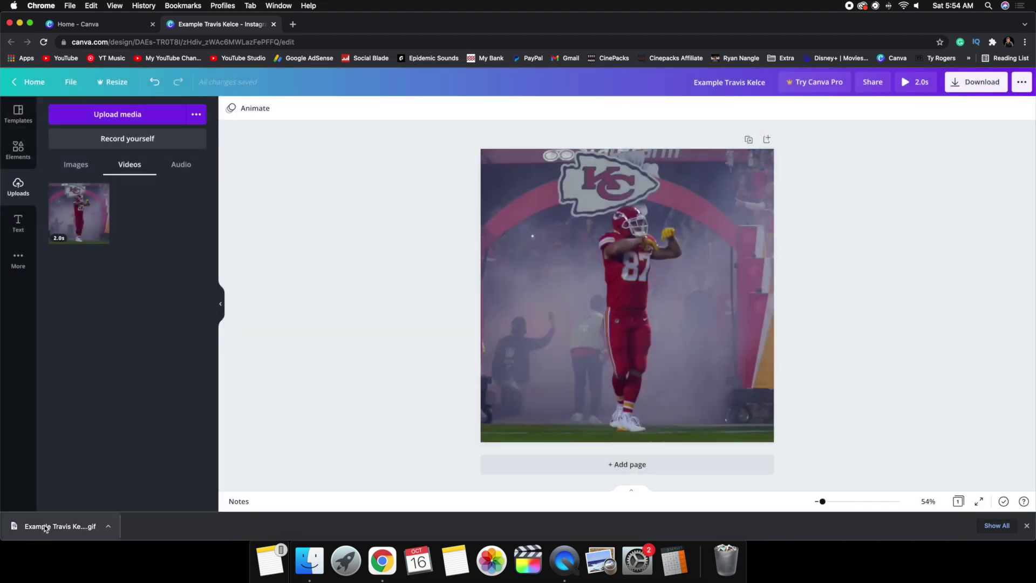
pyautogui.rightClick(382, 561)
pyautogui.click(387, 523)
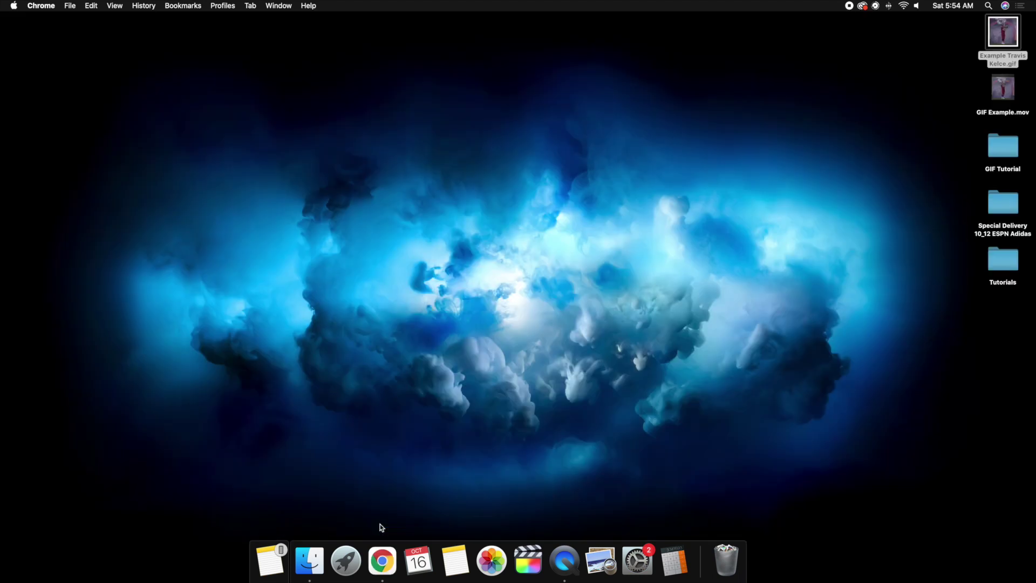
pyautogui.click(925, 41)
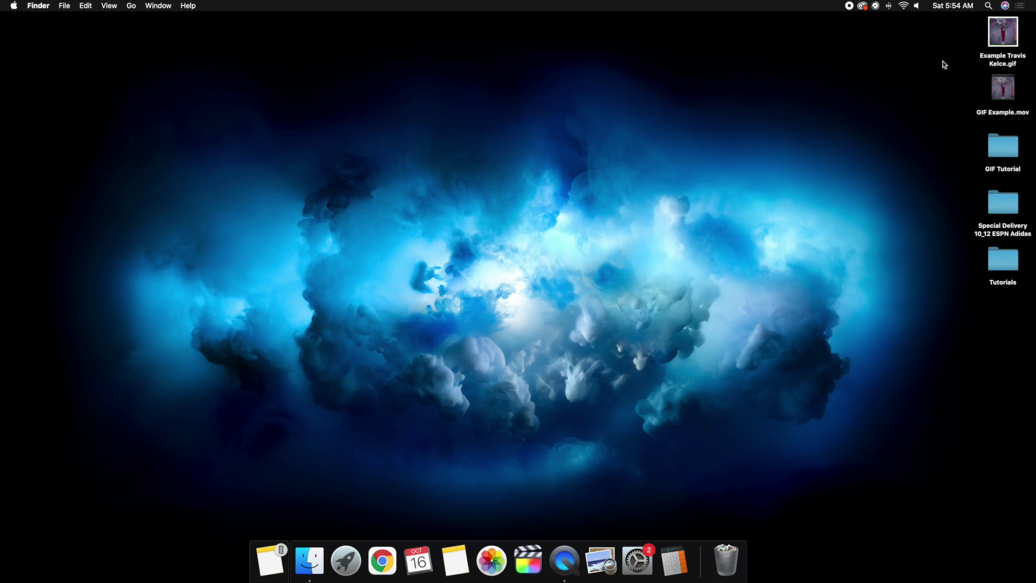
# Show Finder's AirDrop view so the nearby iPhone appears as a recipient.
pyautogui.click(300, 567)
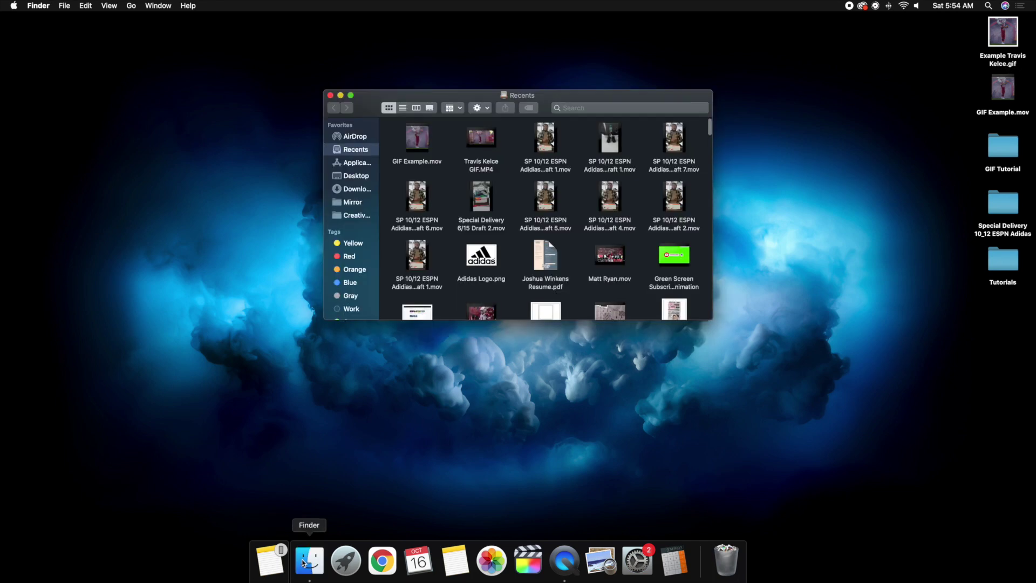
pyautogui.click(349, 138)
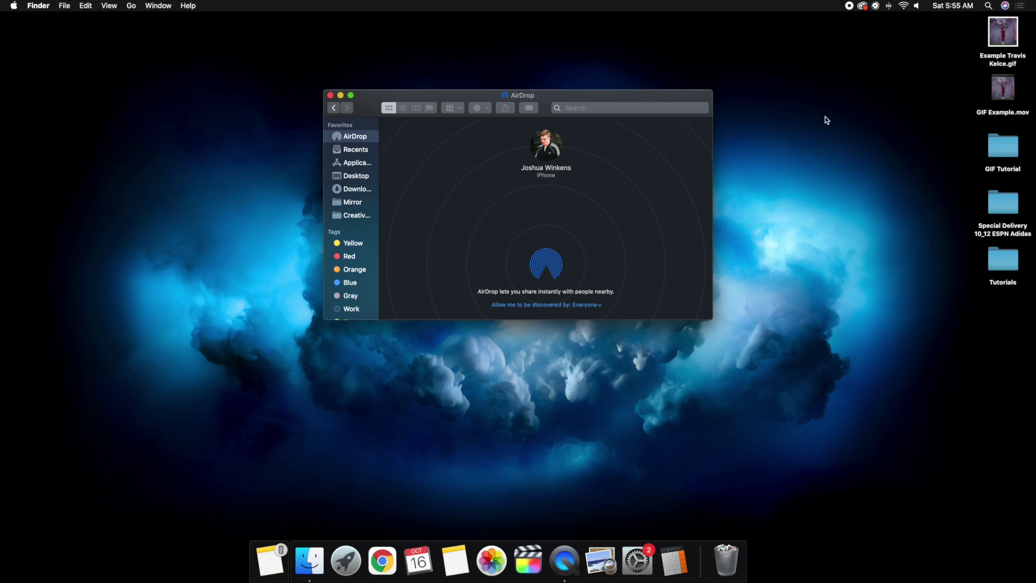
pyautogui.moveTo(992, 80)
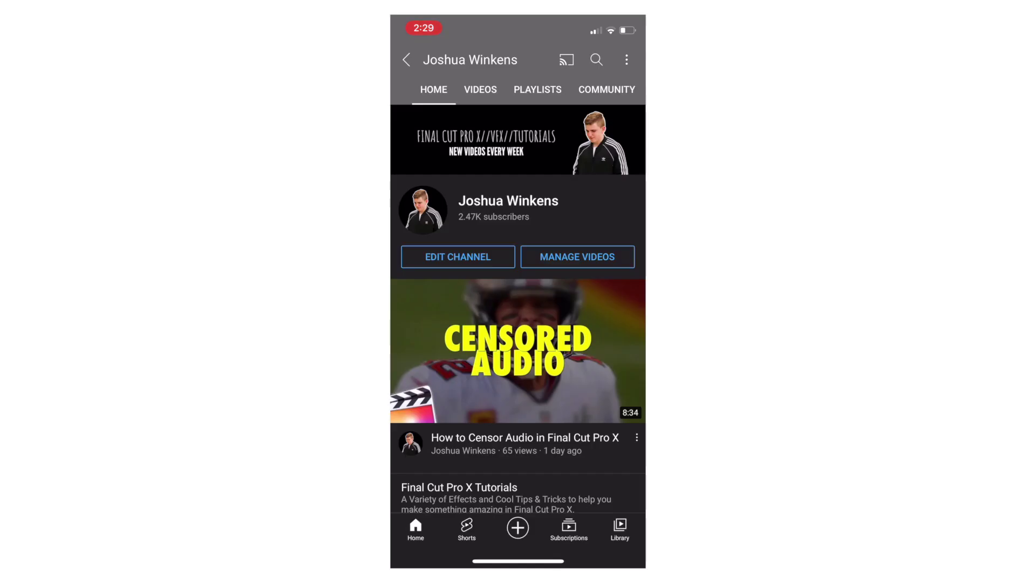
# Publish a YouTube Community post containing the Chiefs player GIF.
pyautogui.click(608, 88)
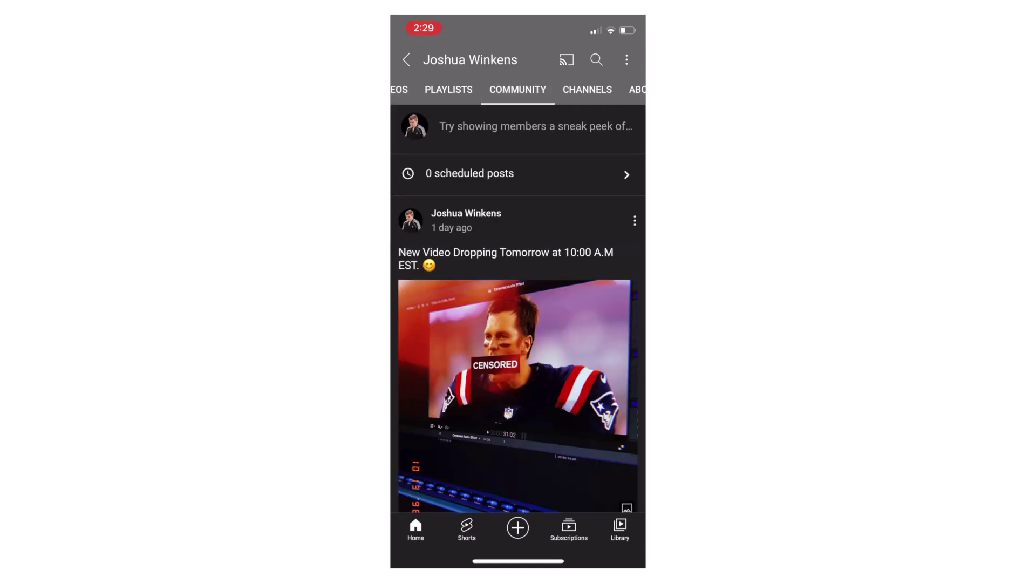
pyautogui.click(536, 126)
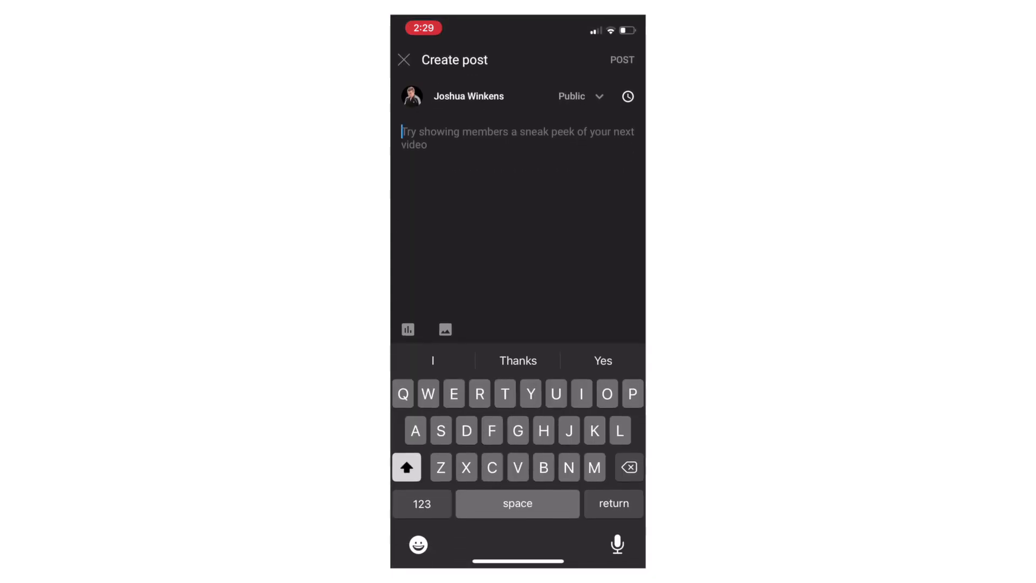
pyautogui.click(445, 329)
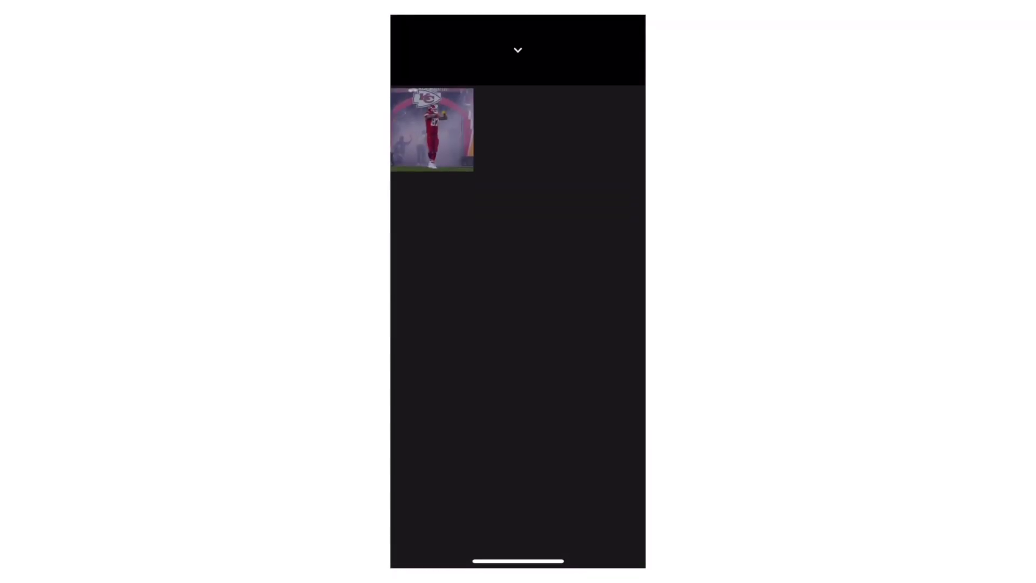
pyautogui.click(432, 130)
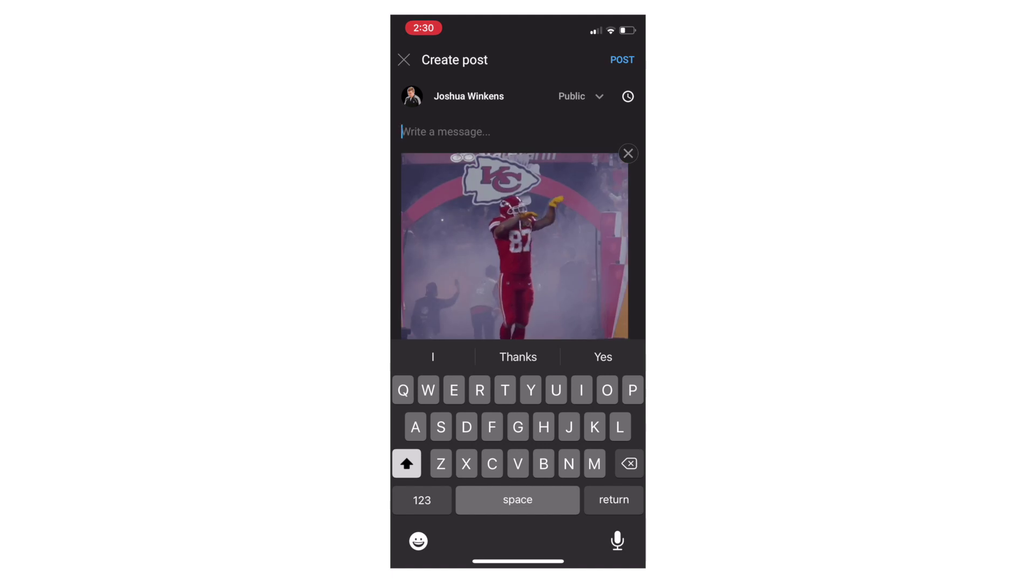
pyautogui.click(622, 59)
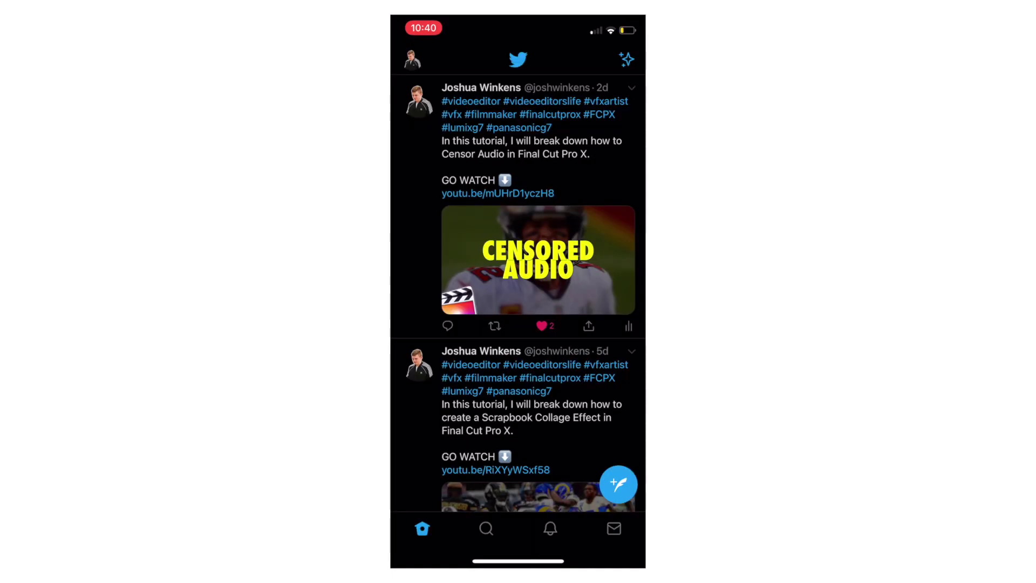
# Tweet the Chiefs player GIF from the iPhone and view the posted GIF full screen.
pyautogui.click(619, 484)
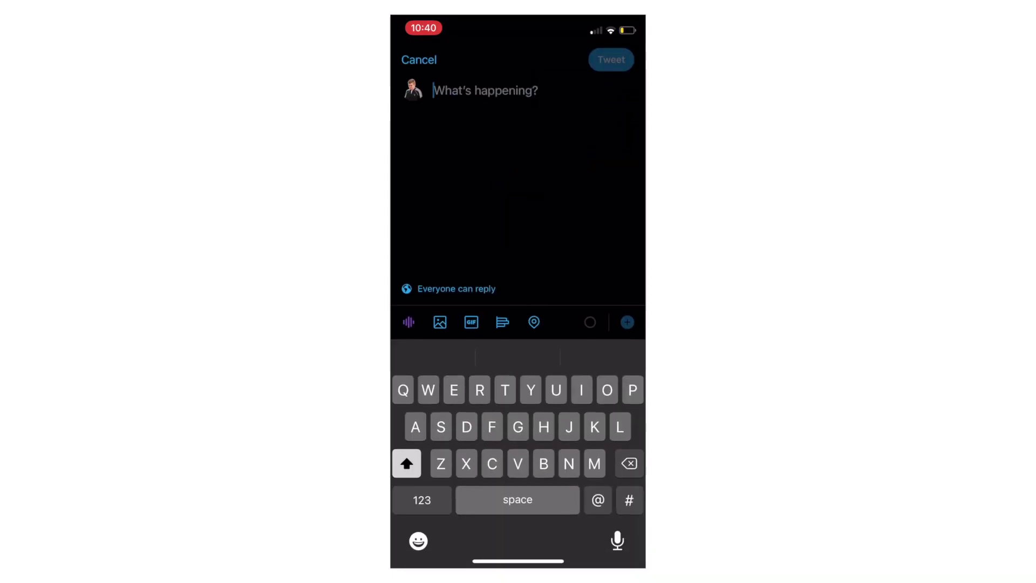
pyautogui.click(440, 322)
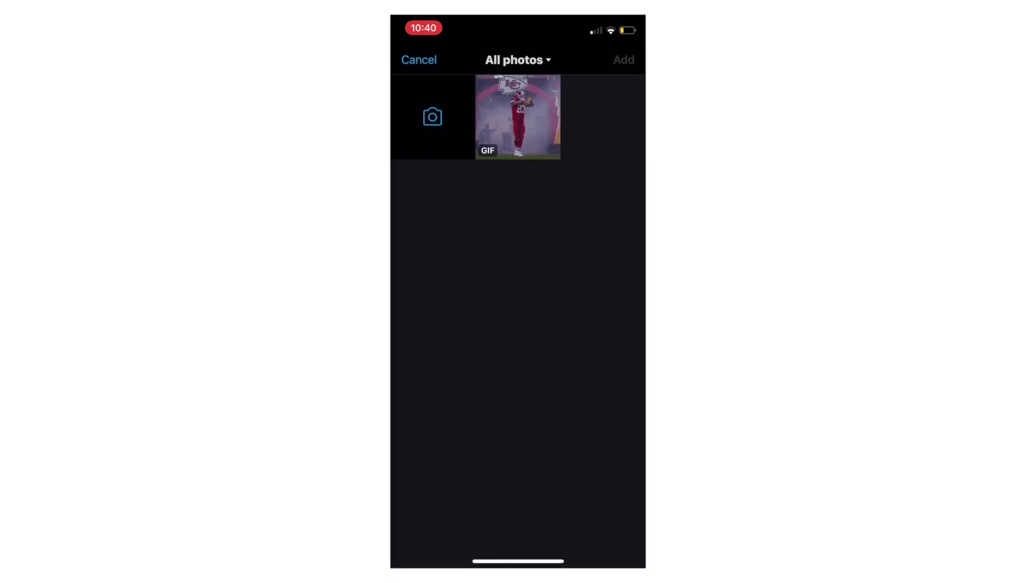
pyautogui.click(518, 117)
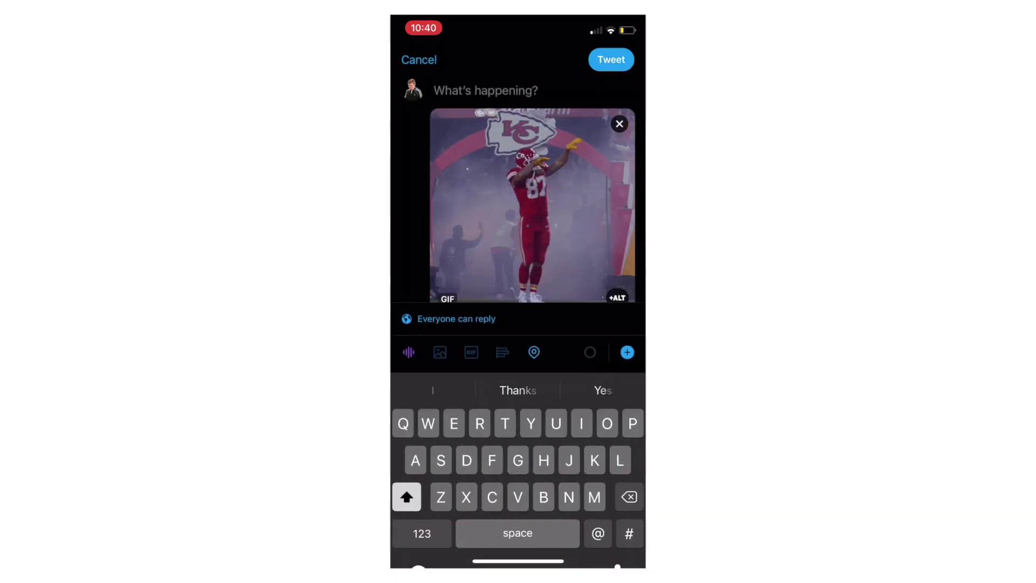
pyautogui.click(611, 60)
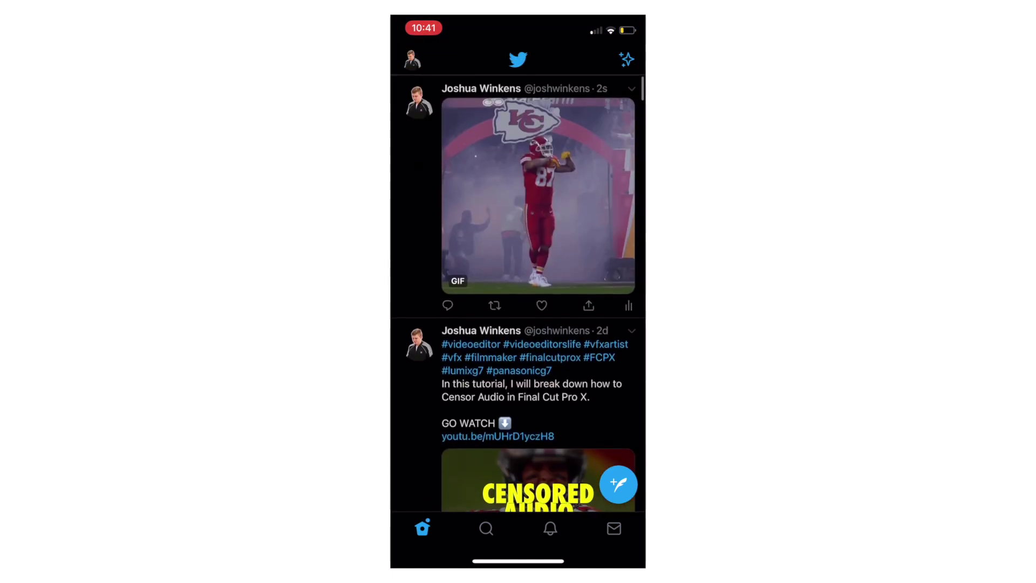
pyautogui.click(539, 195)
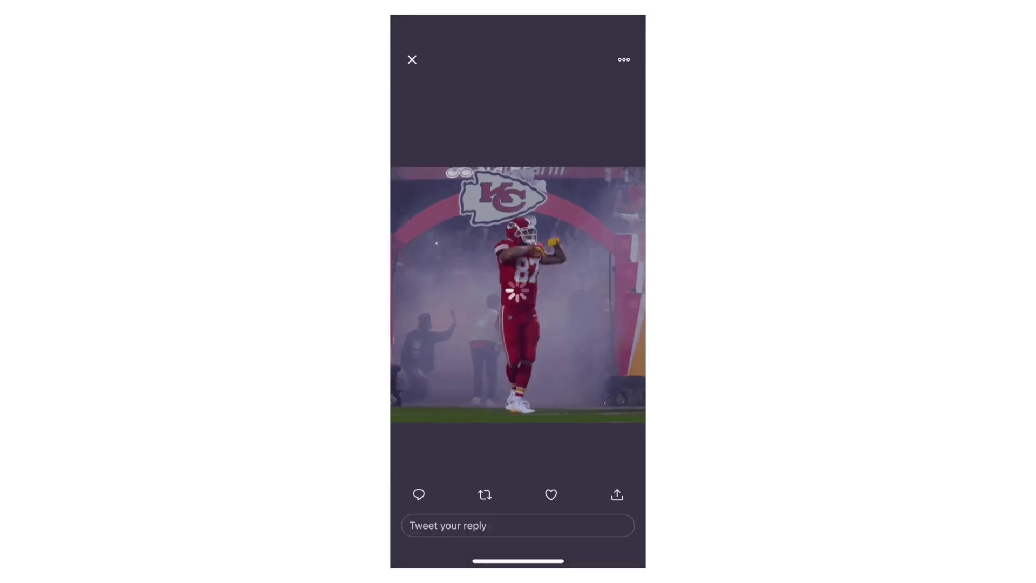
pyautogui.press('Escape')
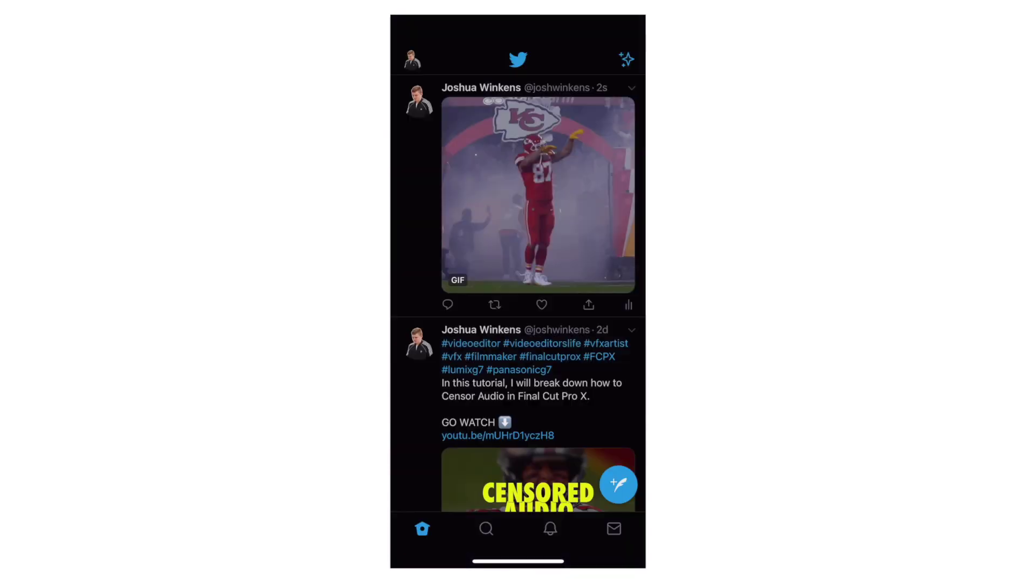